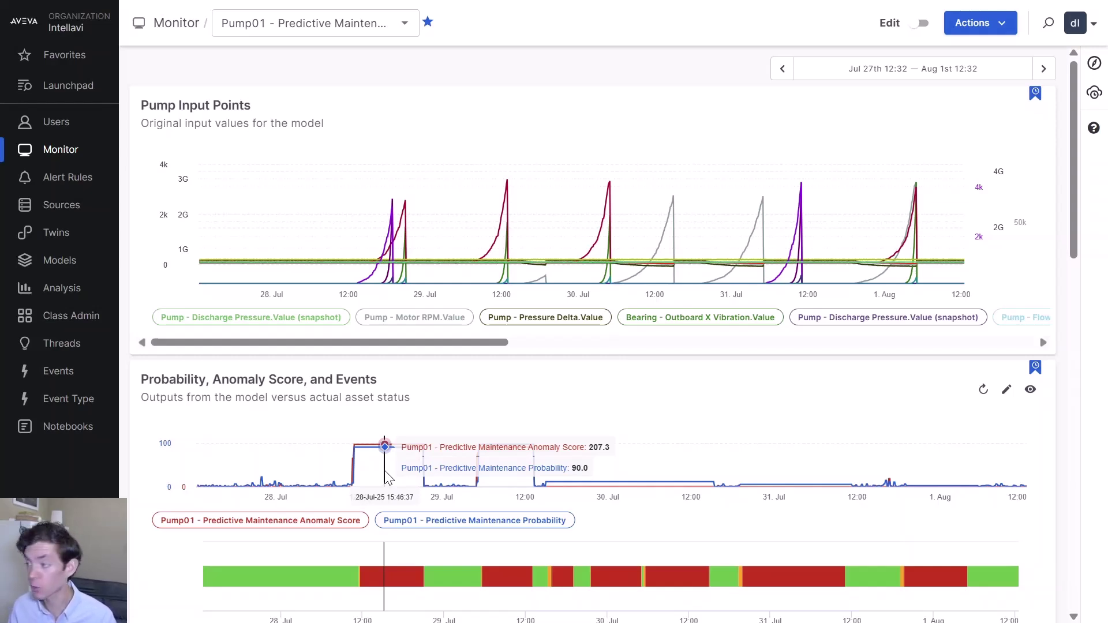
# Scroll down the Monitor page to the Anomaly History chart and its table of pump anomaly events.
pyautogui.scroll(-2, 1060, 269)
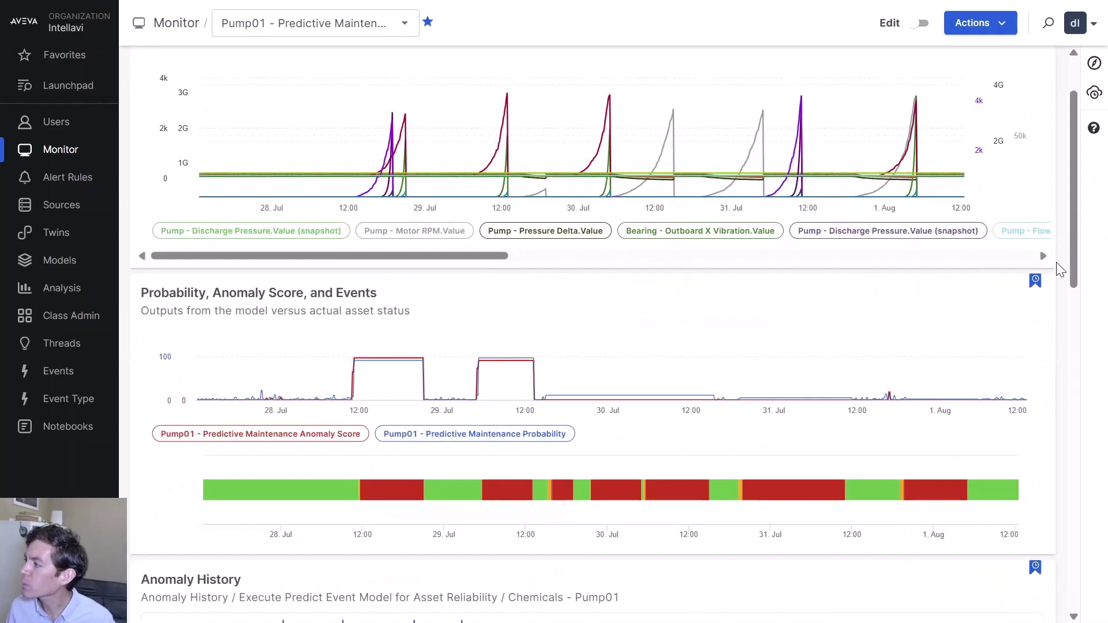
pyautogui.scroll(-5, 1059, 269)
pyautogui.scroll(-3, 1060, 269)
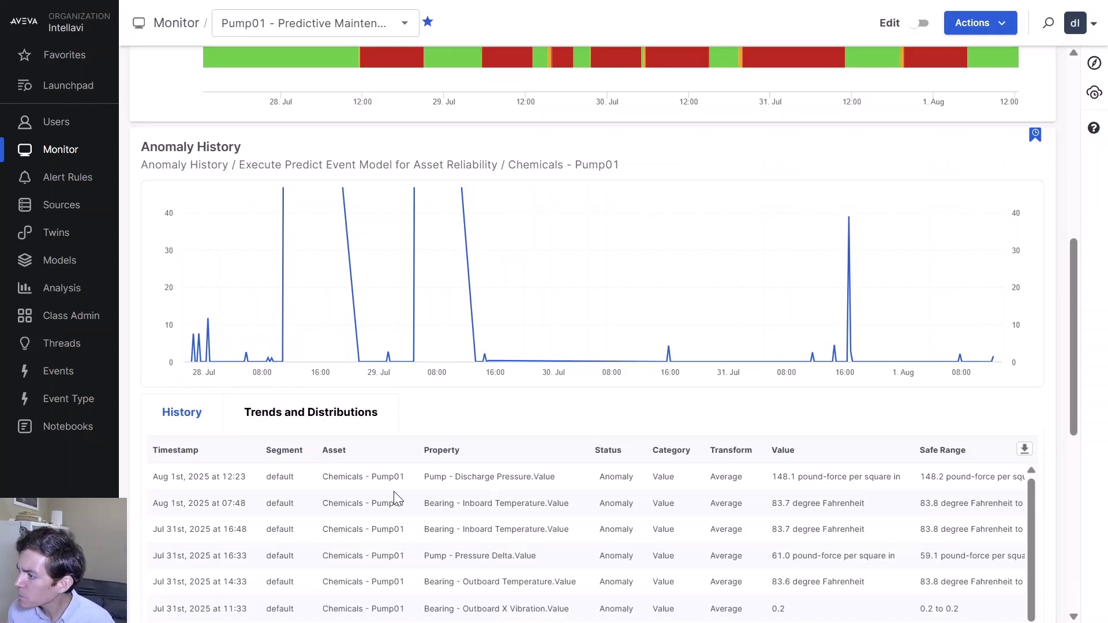
pyautogui.scroll(-2, 683, 410)
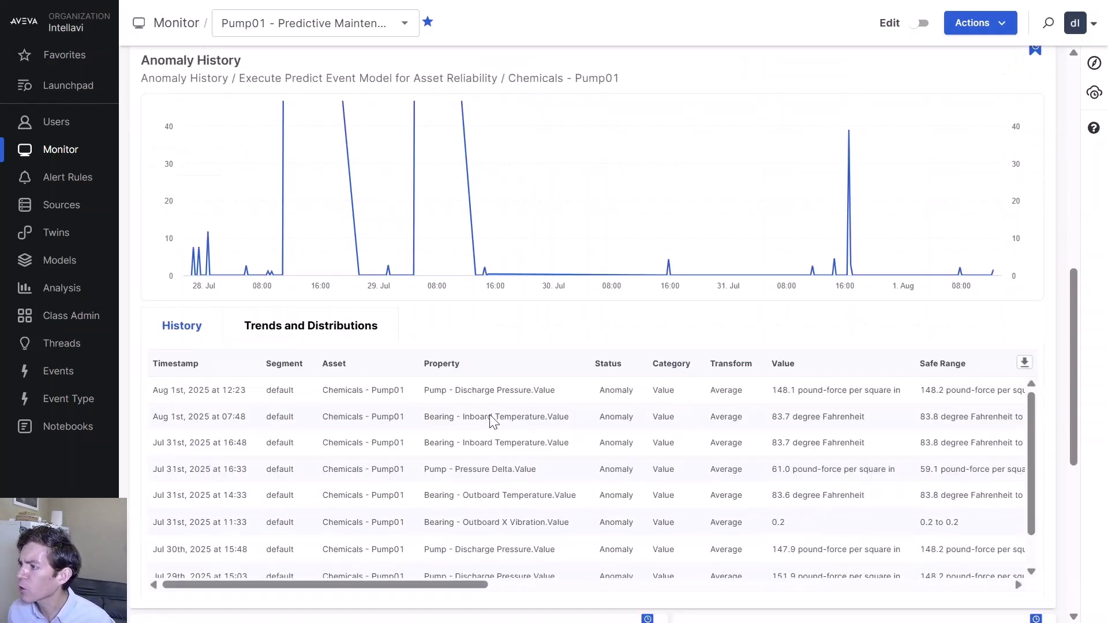
pyautogui.moveTo(445, 585); pyautogui.dragTo(911, 585)
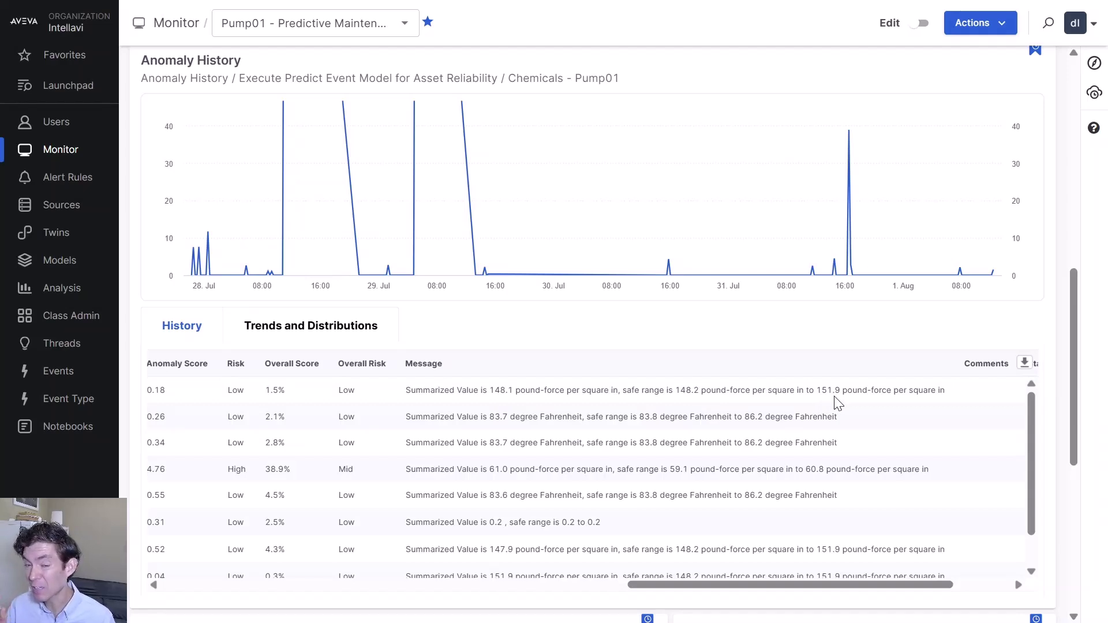
pyautogui.scroll(-1, 397, 496)
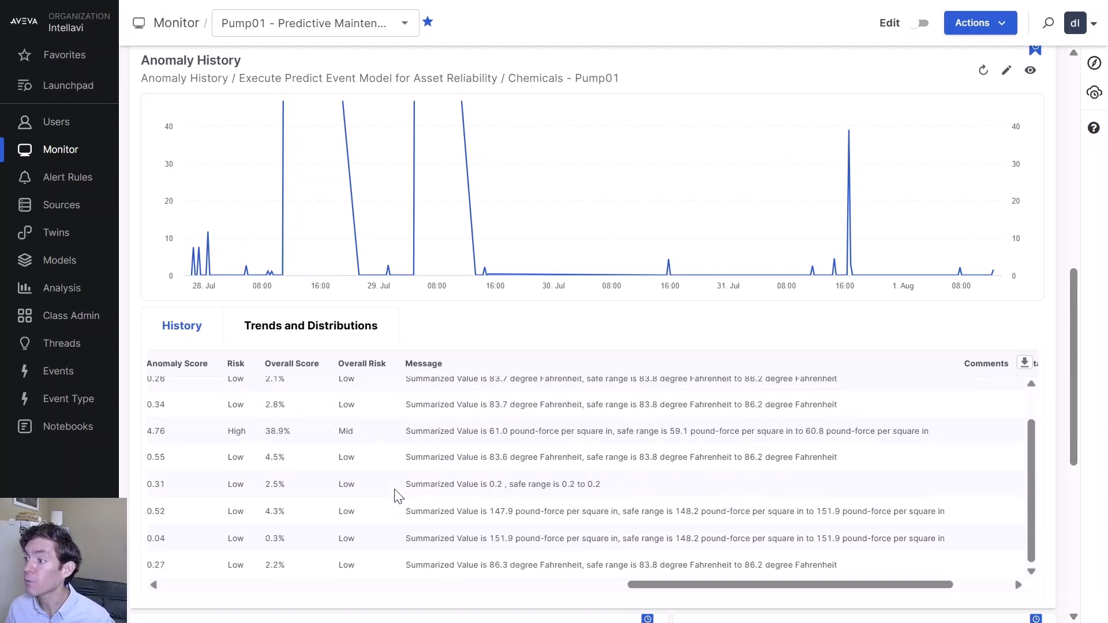
pyautogui.scroll(1, 397, 496)
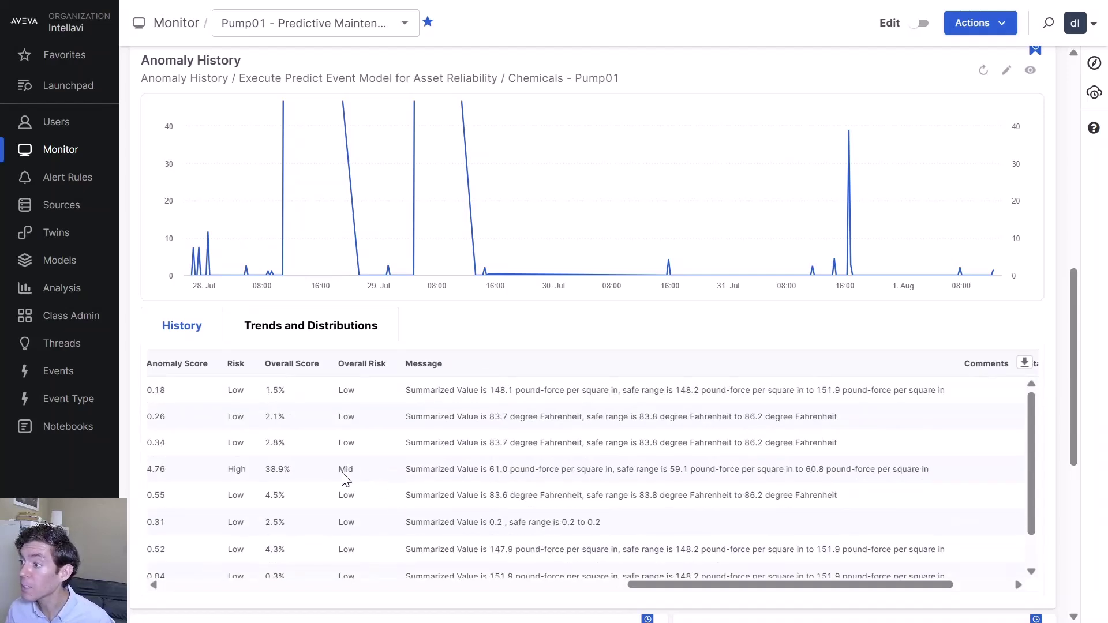
pyautogui.moveTo(444, 472); pyautogui.dragTo(321, 481)
pyautogui.moveTo(680, 582); pyautogui.dragTo(621, 577)
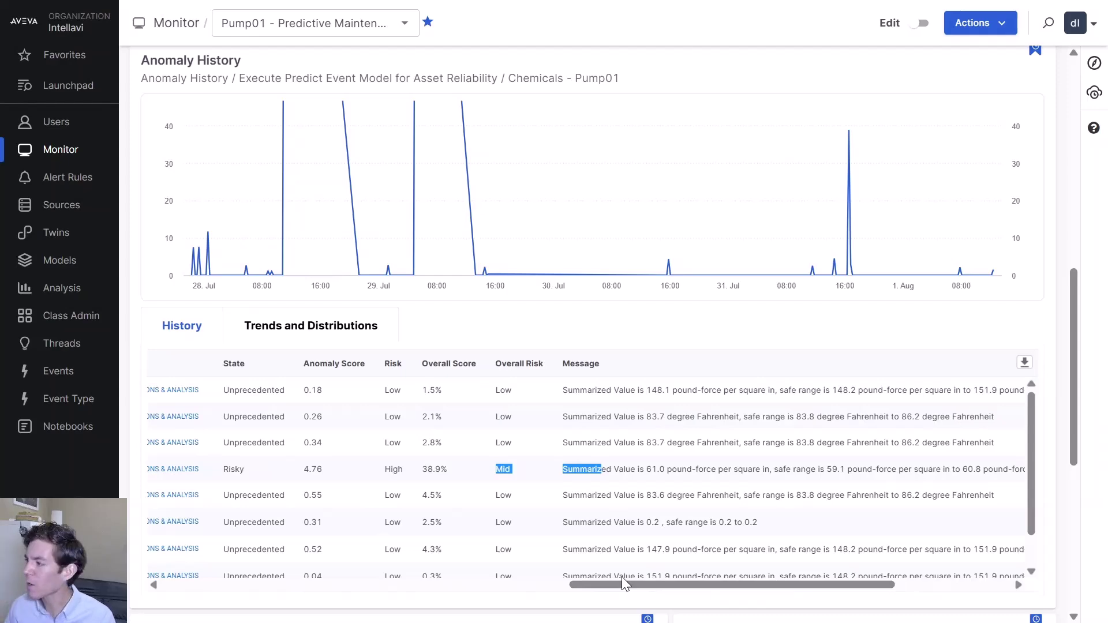
pyautogui.moveTo(615, 584); pyautogui.dragTo(334, 606)
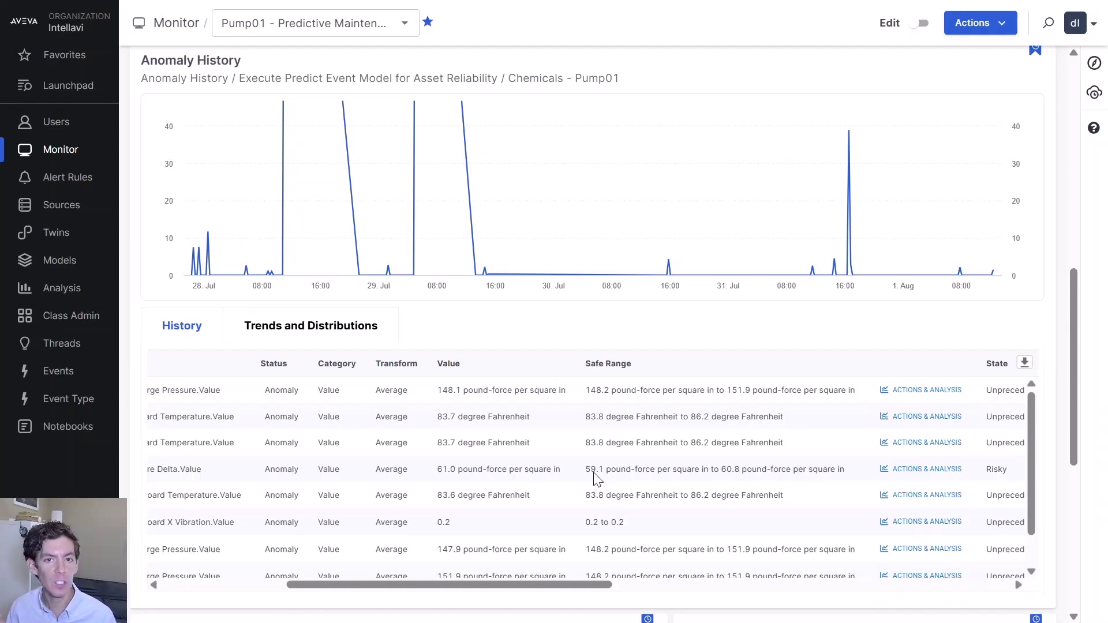
pyautogui.moveTo(549, 584); pyautogui.dragTo(425, 584)
pyautogui.scroll(10, 529, 402)
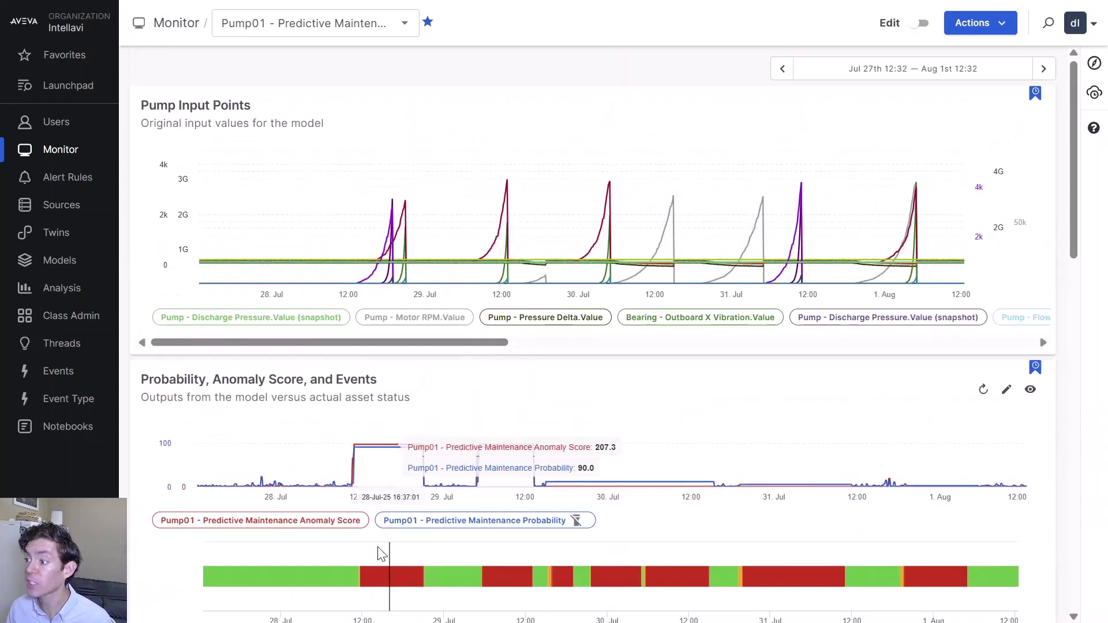
pyautogui.moveTo(387, 585)
pyautogui.moveTo(363, 480)
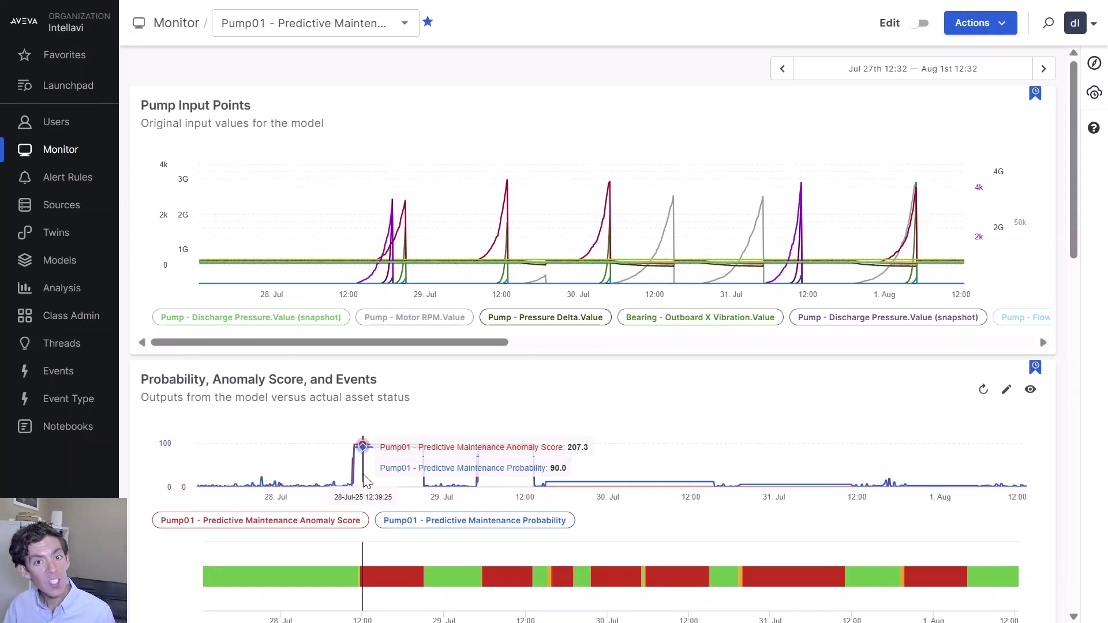
pyautogui.scroll(-5, 370, 468)
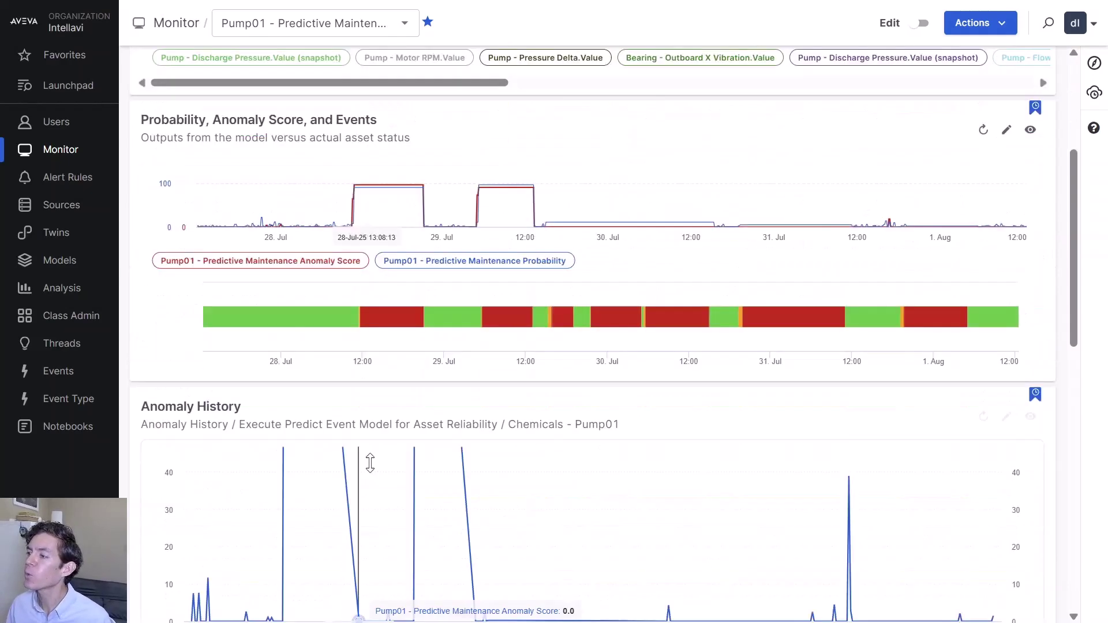
pyautogui.scroll(-3, 303, 500)
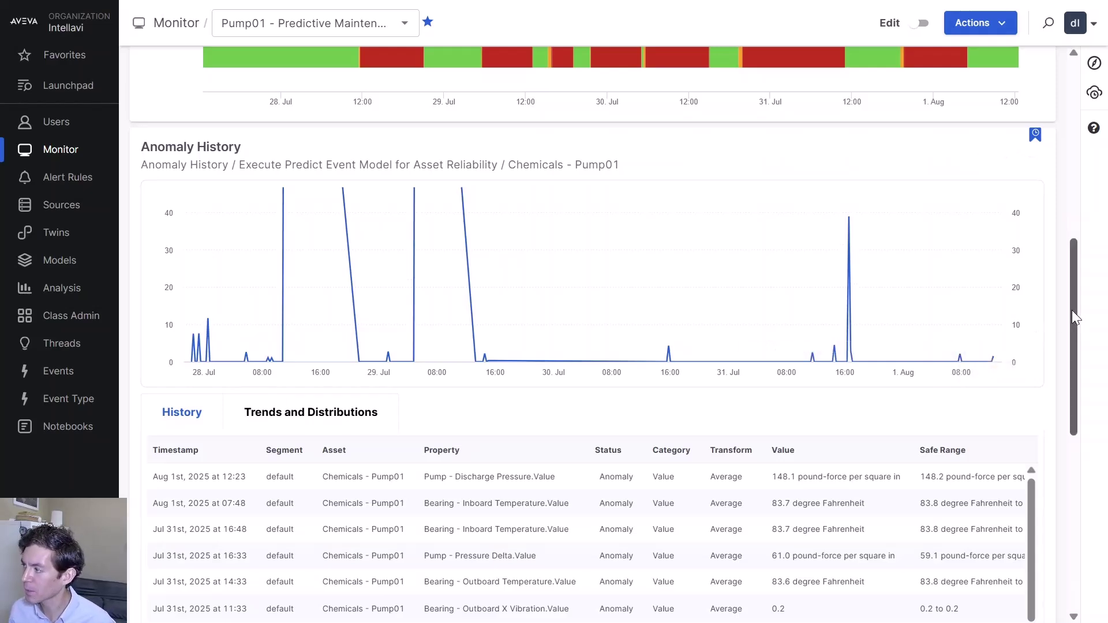
# Scroll down to the Event Diagnostics Table and the Ideal Running Conditions list, down to pump suction temperature.
pyautogui.moveTo(1075, 310); pyautogui.dragTo(1095, 462)
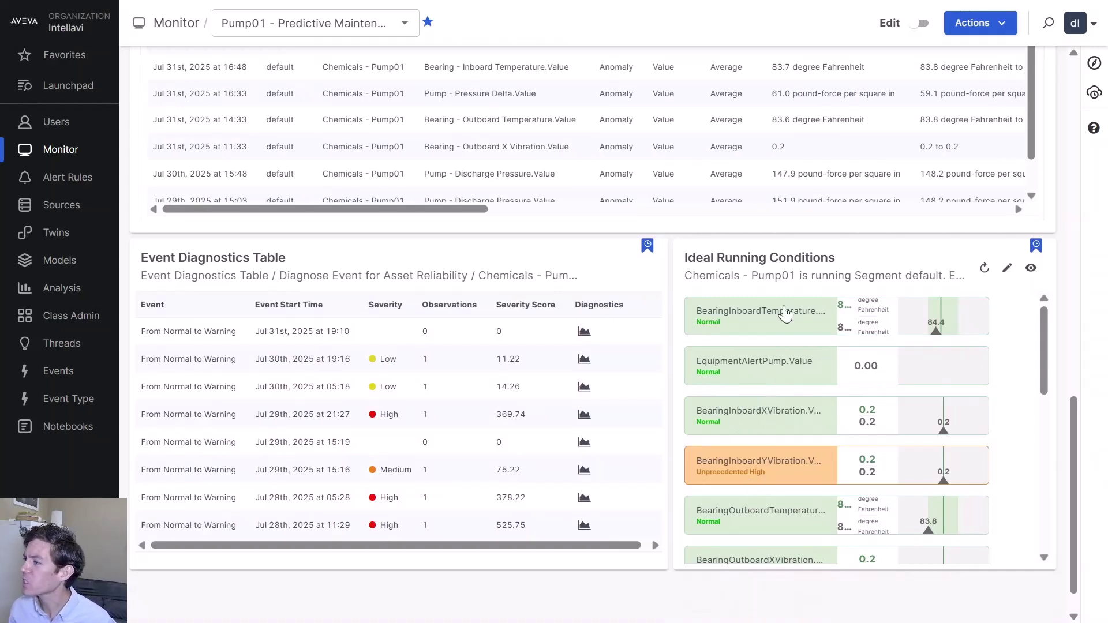
pyautogui.moveTo(762, 323)
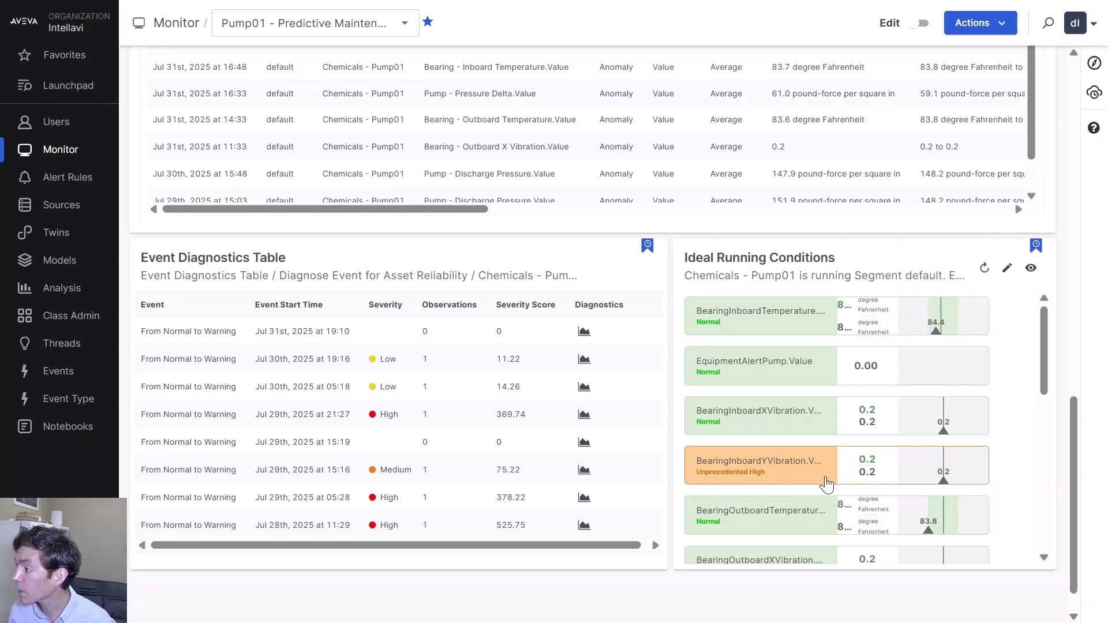
pyautogui.moveTo(1042, 348); pyautogui.dragTo(1055, 453)
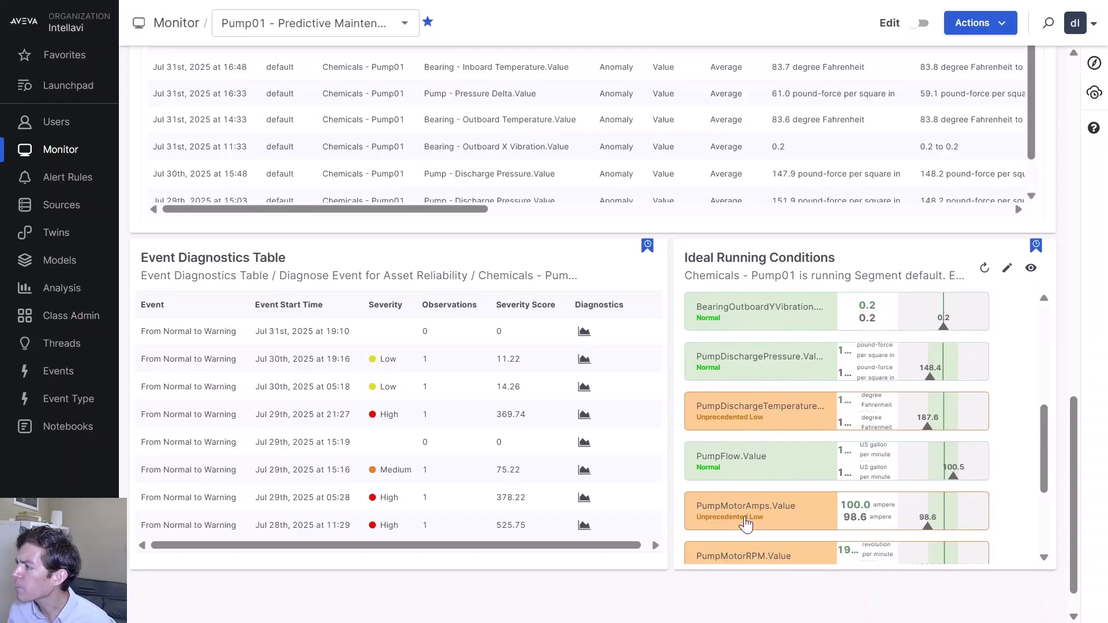
pyautogui.scroll(-2, 746, 523)
pyautogui.scroll(-2, 746, 522)
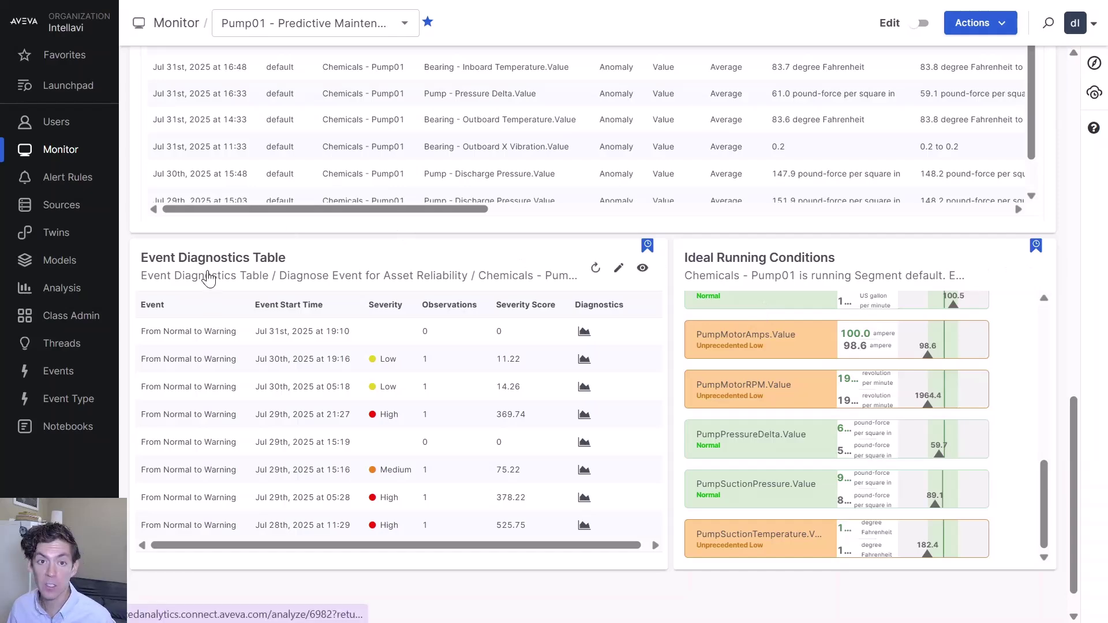
pyautogui.moveTo(1073, 462); pyautogui.dragTo(1102, 437)
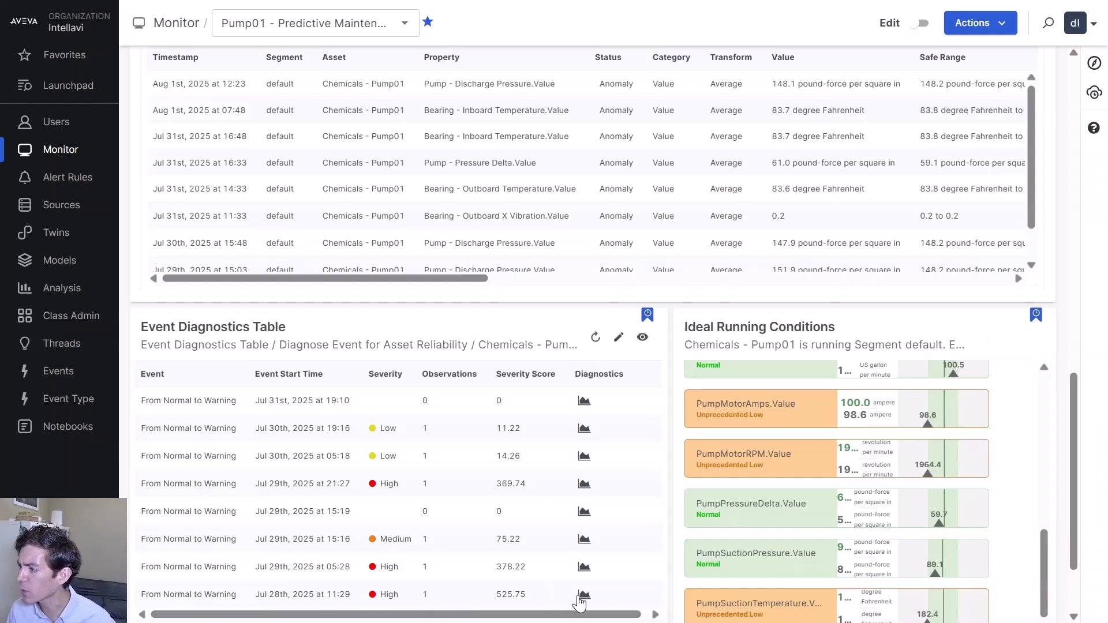
# Open the diagnostics chart for the Jul 28th 11:29 warning event.
pyautogui.click(584, 596)
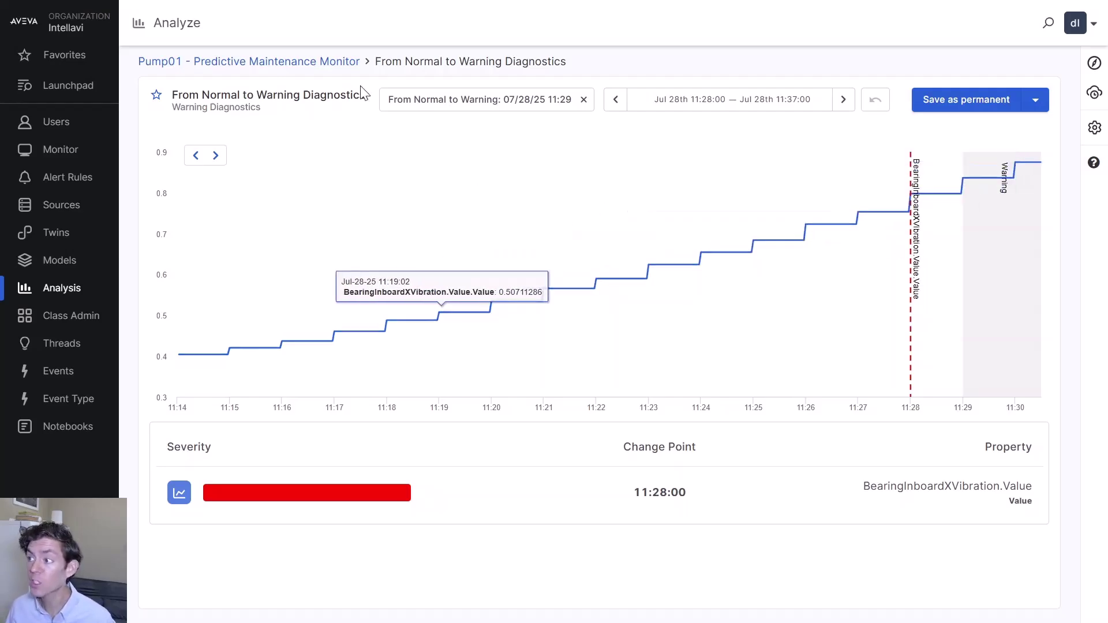
# Return to the monitor dashboard and open diagnostics for the Jul 30th 05:18 warning event.
pyautogui.click(337, 65)
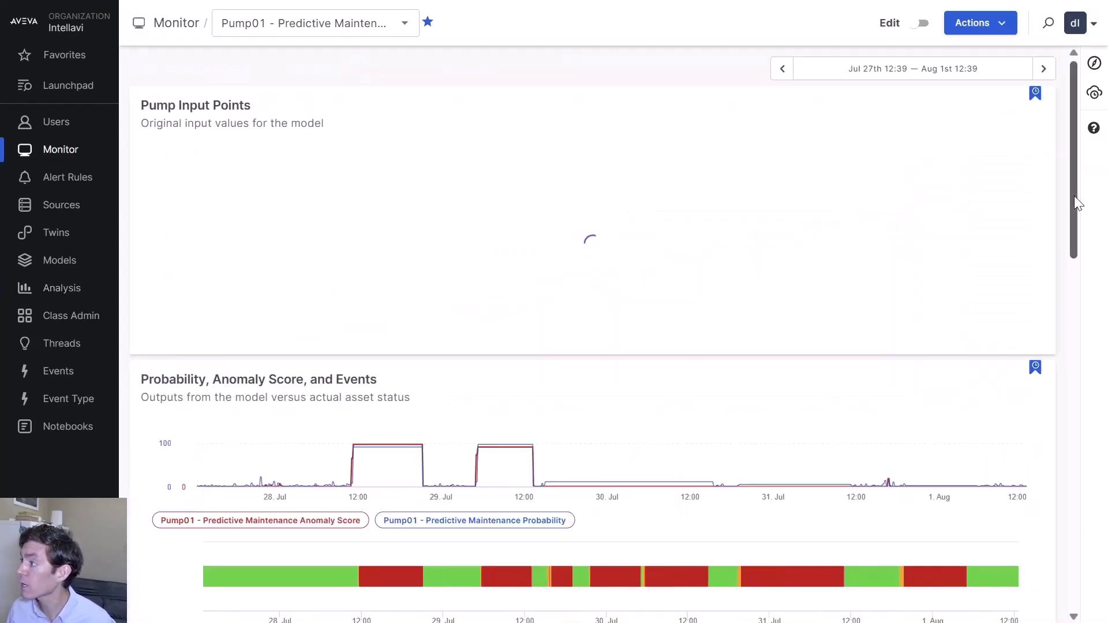
pyautogui.moveTo(1075, 195); pyautogui.dragTo(1094, 589)
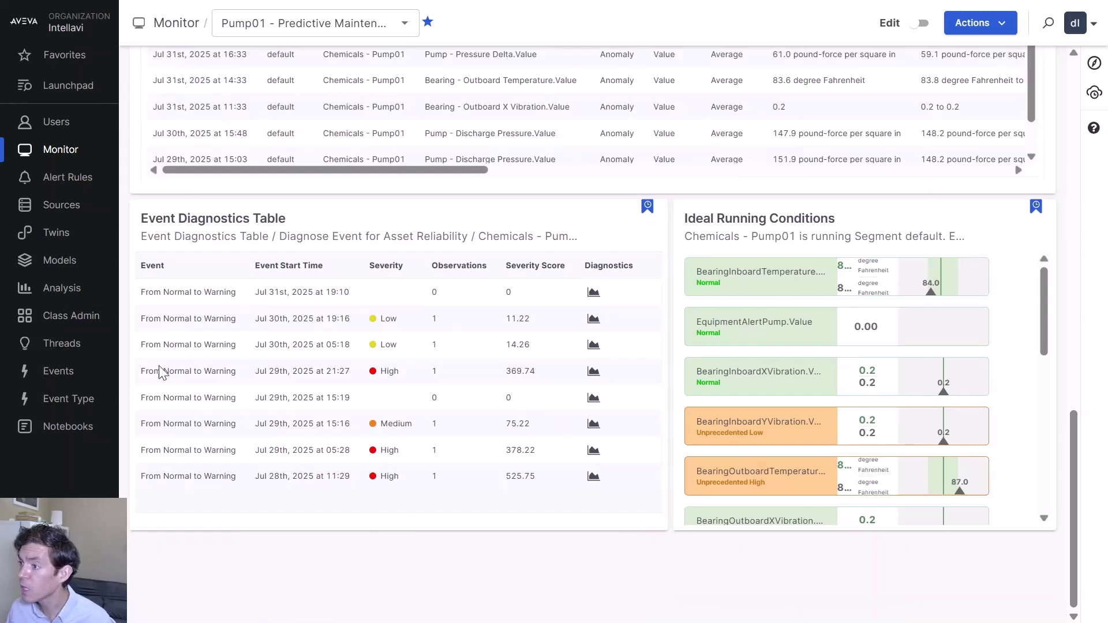
pyautogui.click(595, 346)
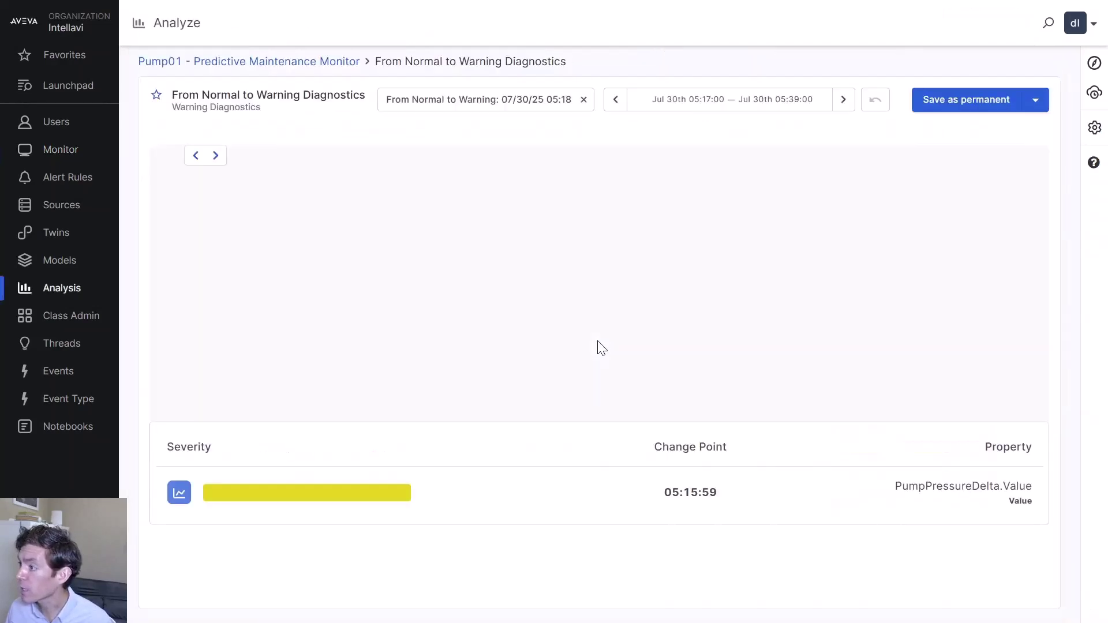
pyautogui.moveTo(782, 275)
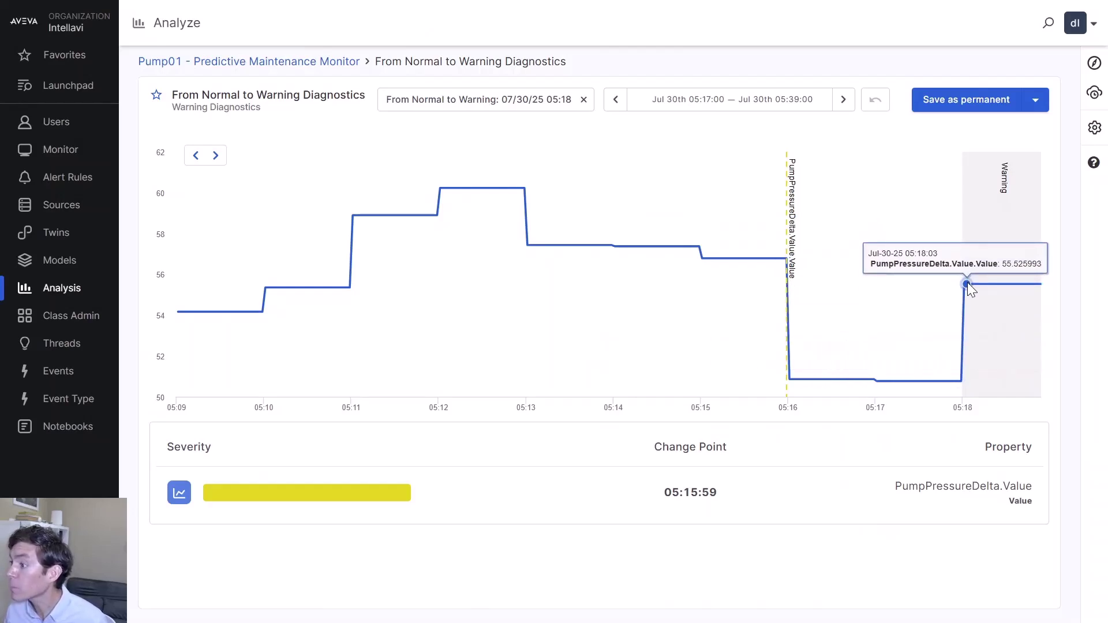
# Review the Jul 30th 19:16 warning event's diagnostics, then return to the Pump01 monitor dashboard.
pyautogui.click(280, 63)
pyautogui.moveTo(1072, 113); pyautogui.dragTo(1001, 469)
pyautogui.click(584, 320)
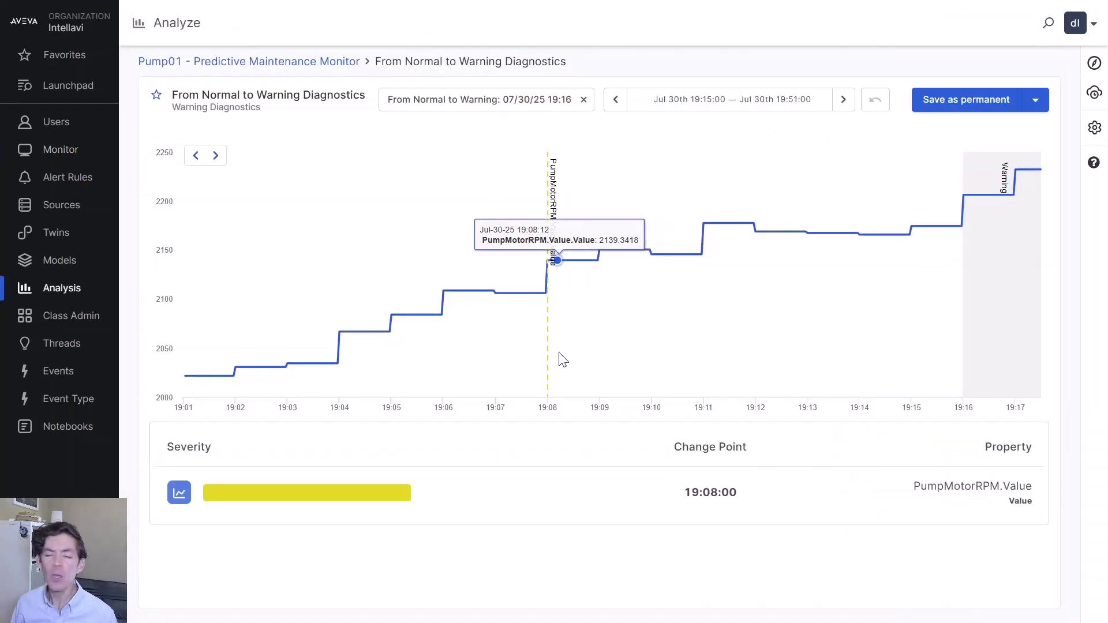
pyautogui.moveTo(540, 292)
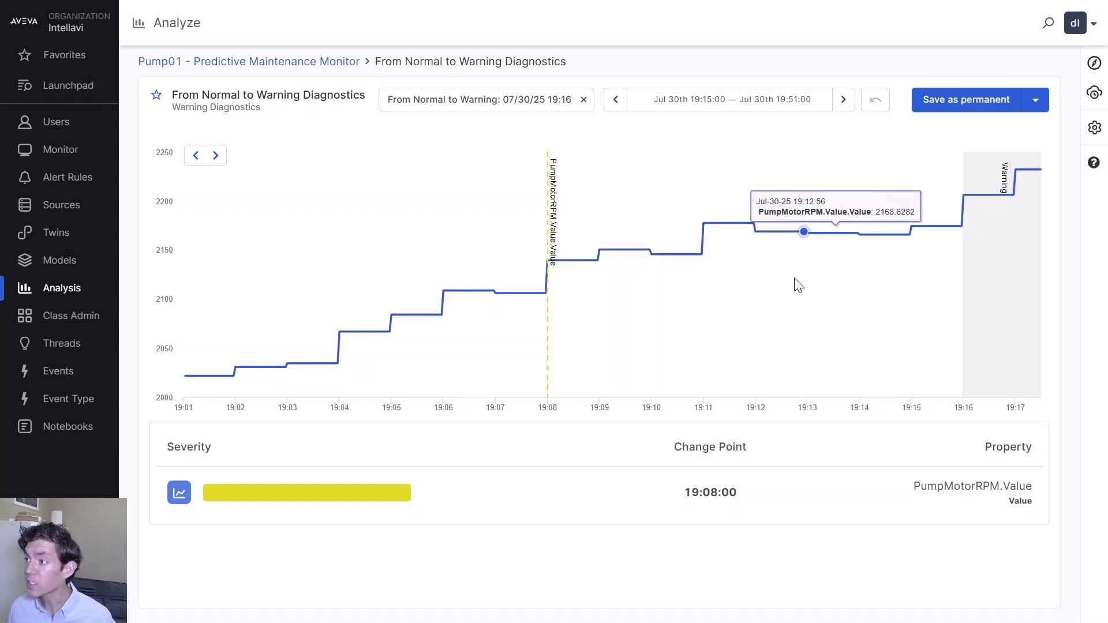
pyautogui.click(338, 65)
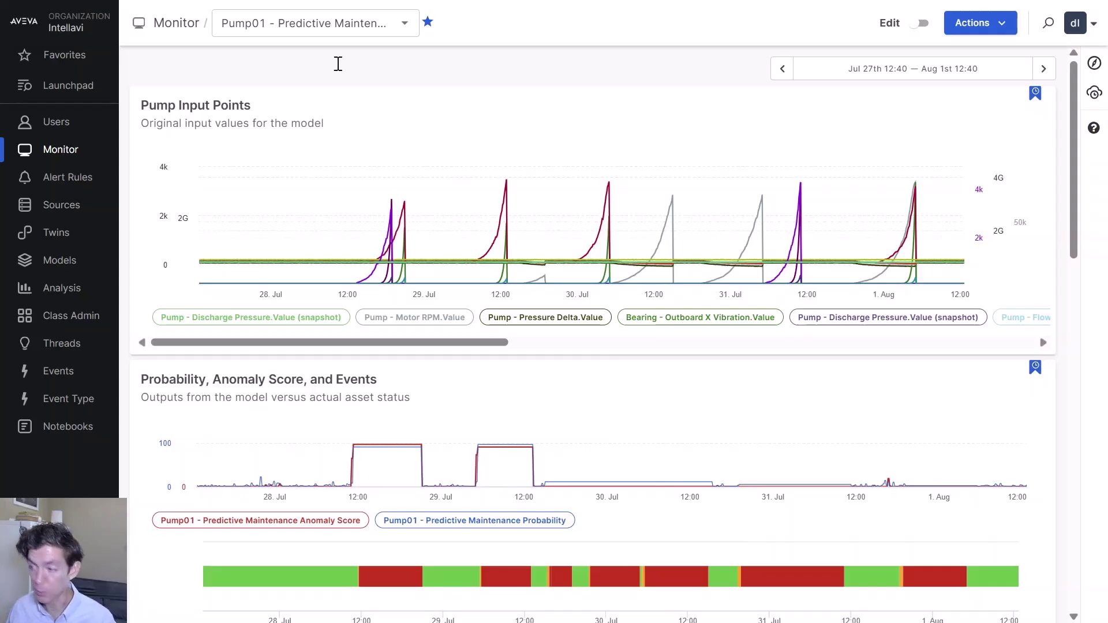
# Switch to the CONNECT Asset Explorer showing Chemicals - Pump01 properties and bearing vibration trends.
pyautogui.hotkey('ctrl', 'Tab')
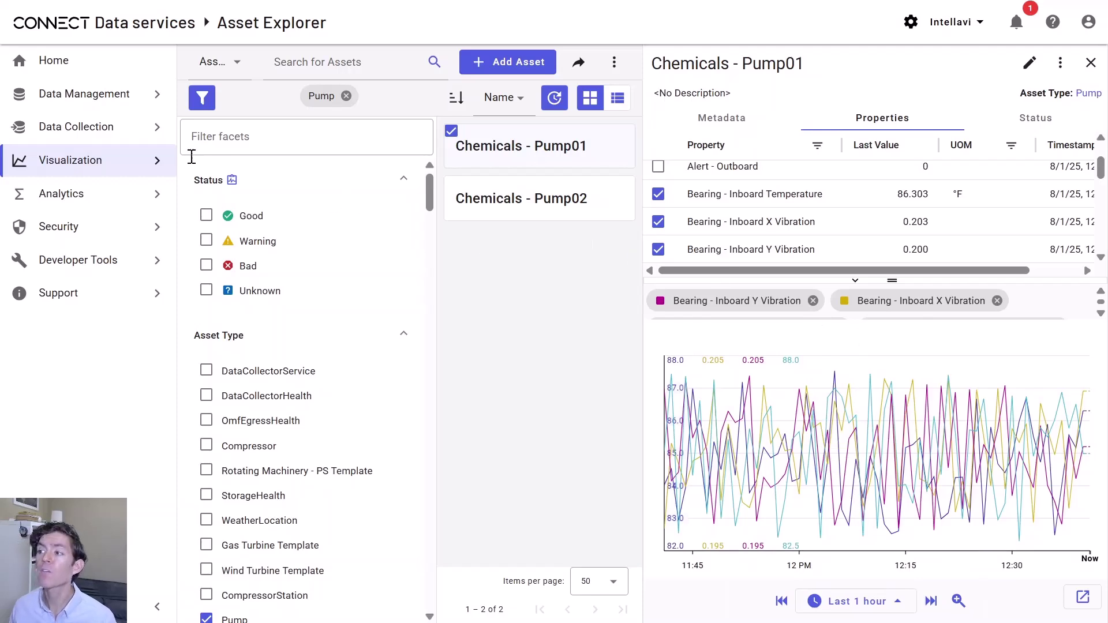
# Open the PI Agents list under Data Collection.
pyautogui.click(157, 140)
pyautogui.click(223, 162)
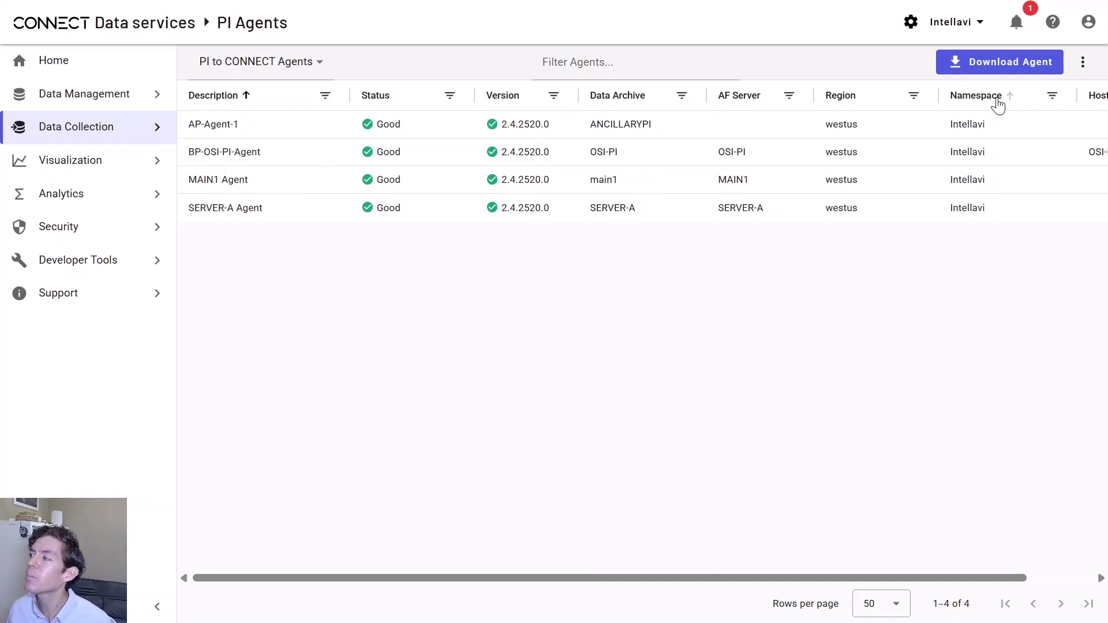
# Open BP-OSI-PI-Agent's transfer in edit mode and widen the Element column to show full paths.
pyautogui.click(1013, 65)
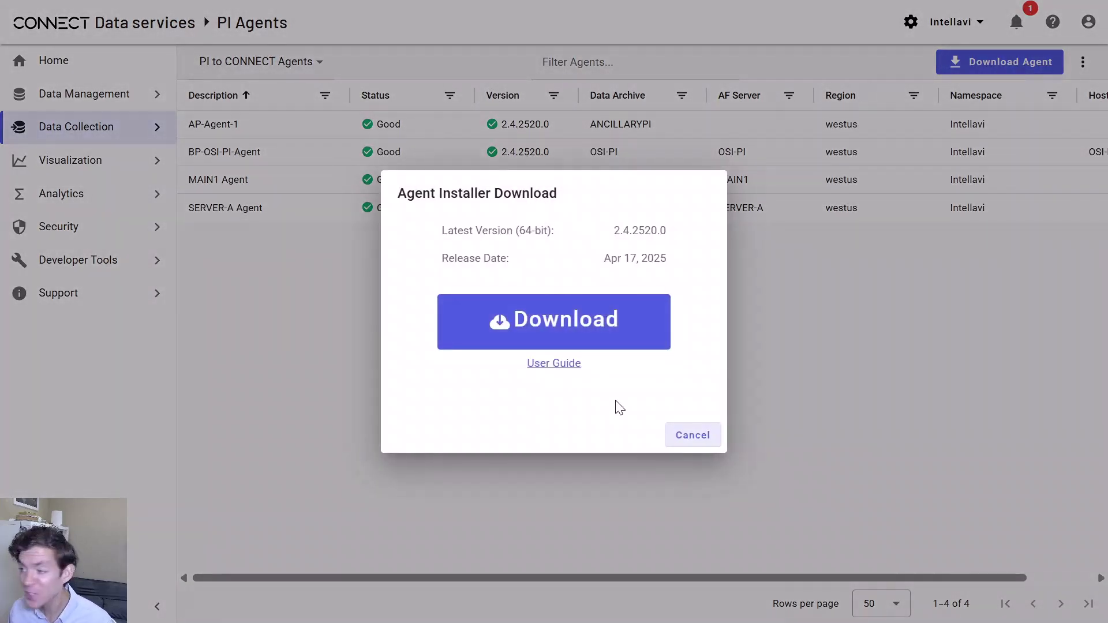
pyautogui.click(692, 435)
pyautogui.click(265, 152)
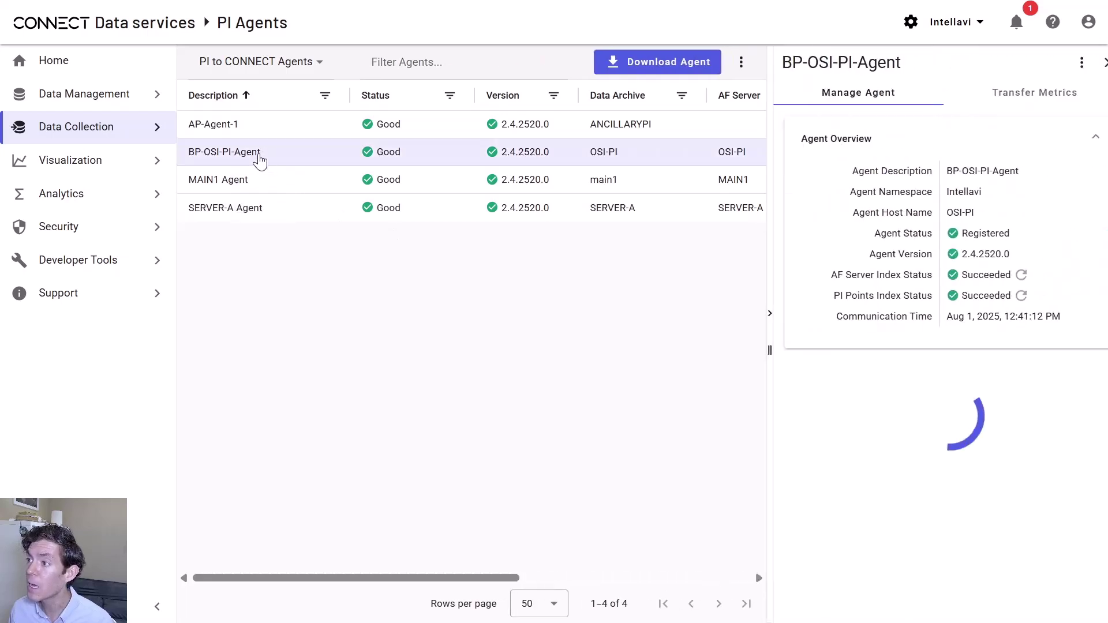
pyautogui.click(872, 532)
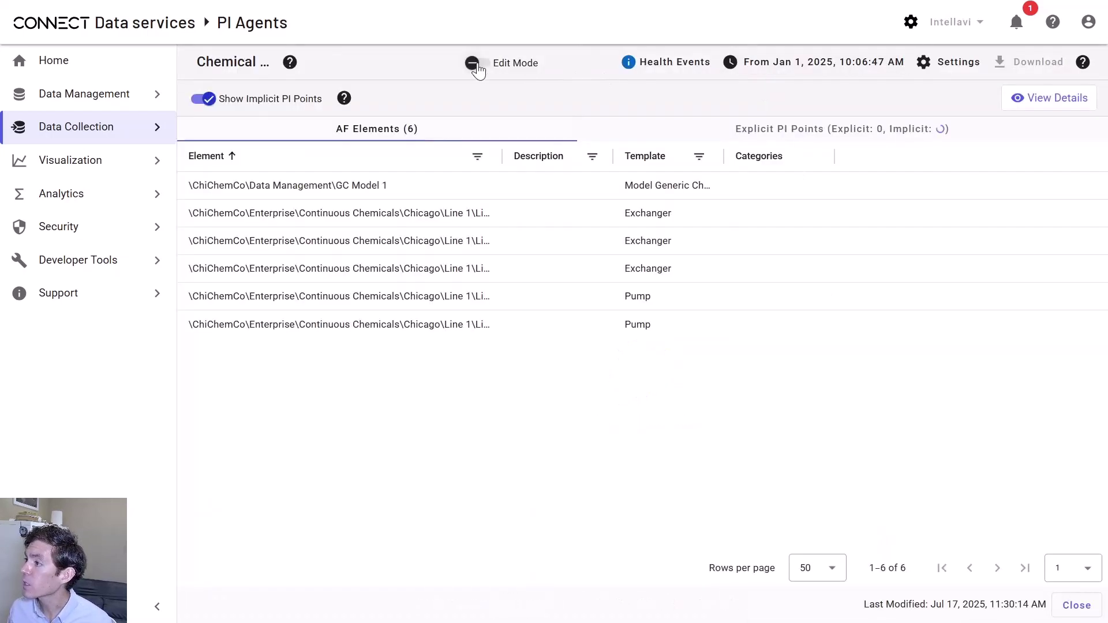
pyautogui.click(478, 63)
pyautogui.moveTo(882, 192); pyautogui.dragTo(979, 194)
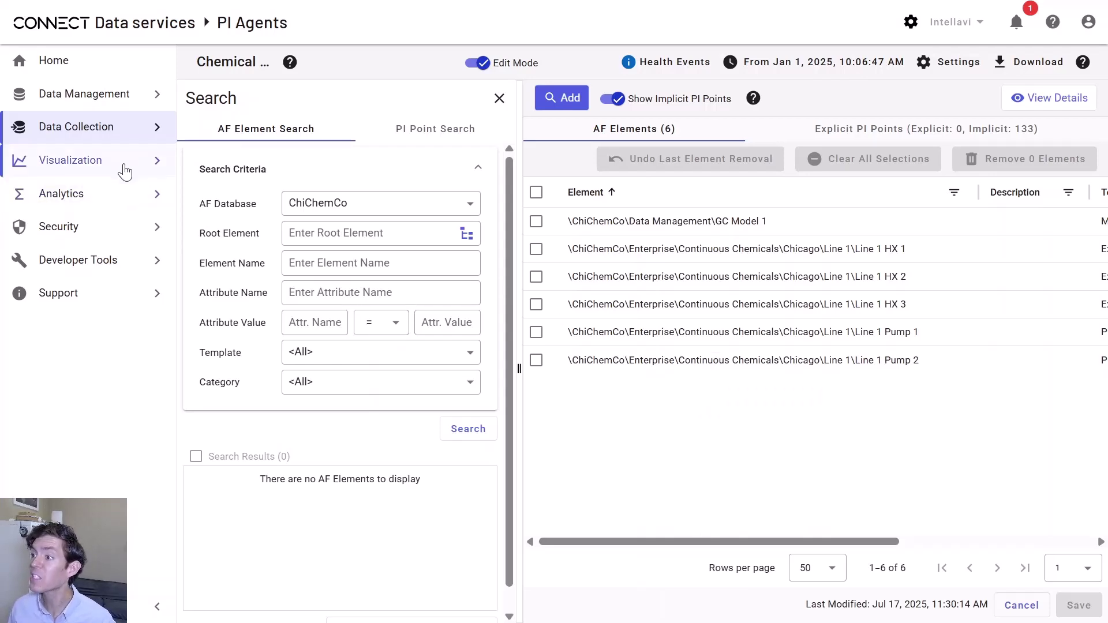
# Open Chemicals - Pump01 in the Asset Explorer.
pyautogui.moveTo(128, 168)
pyautogui.click(230, 190)
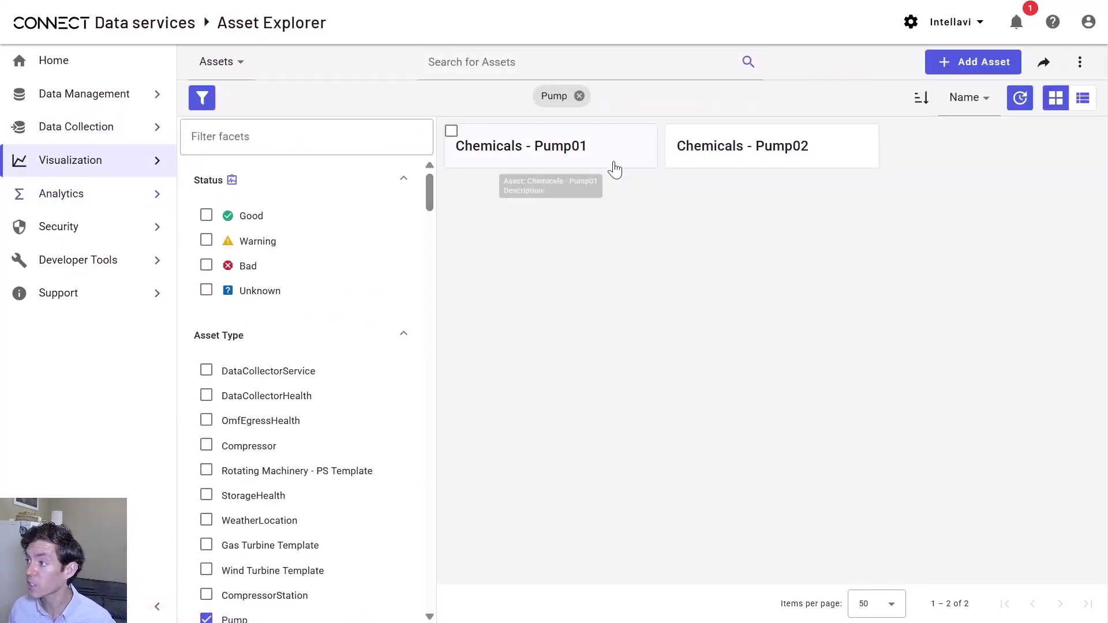
pyautogui.click(614, 166)
# Trend outboard Y/X vibration, outboard bearing temperature and equipment serviced date in the pump's properties.
pyautogui.click(878, 122)
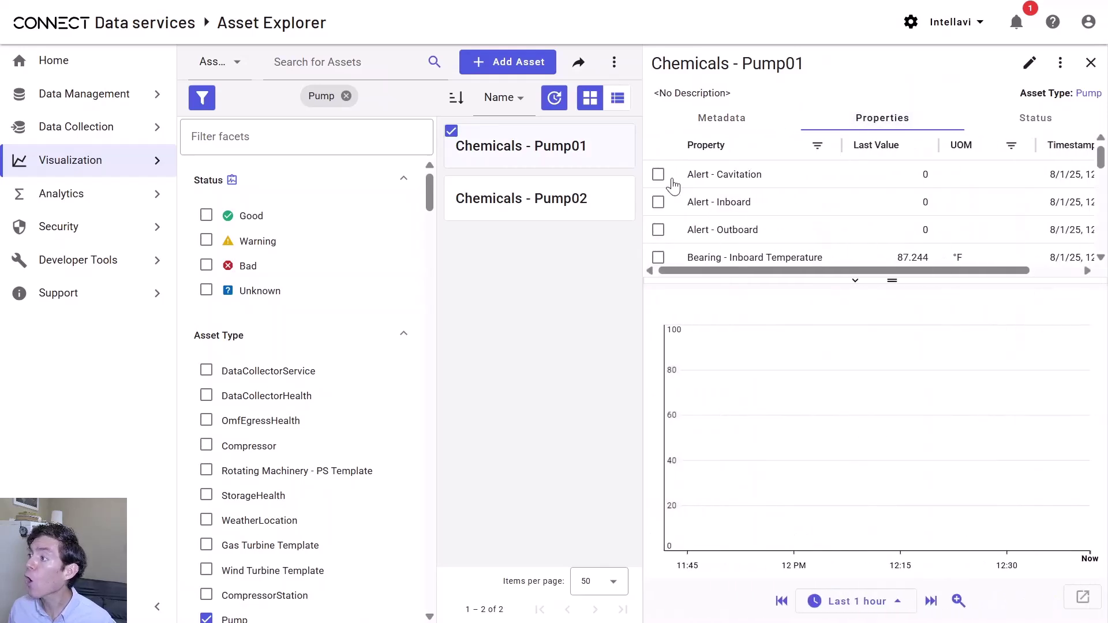
pyautogui.scroll(-3, 662, 185)
pyautogui.click(658, 223)
pyautogui.click(658, 195)
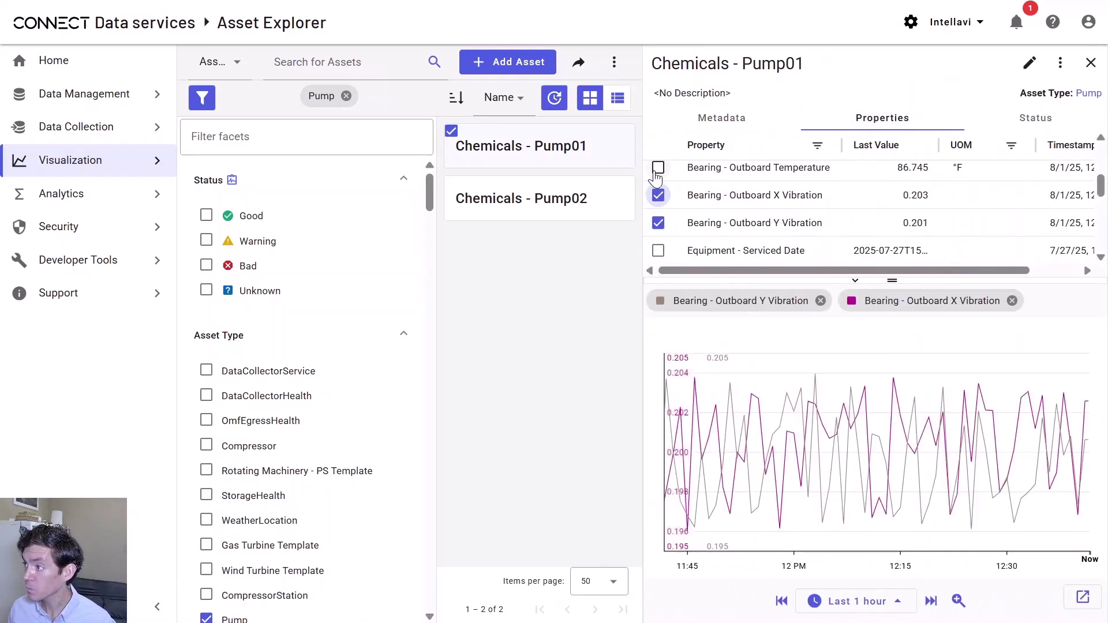
pyautogui.click(658, 168)
pyautogui.click(658, 250)
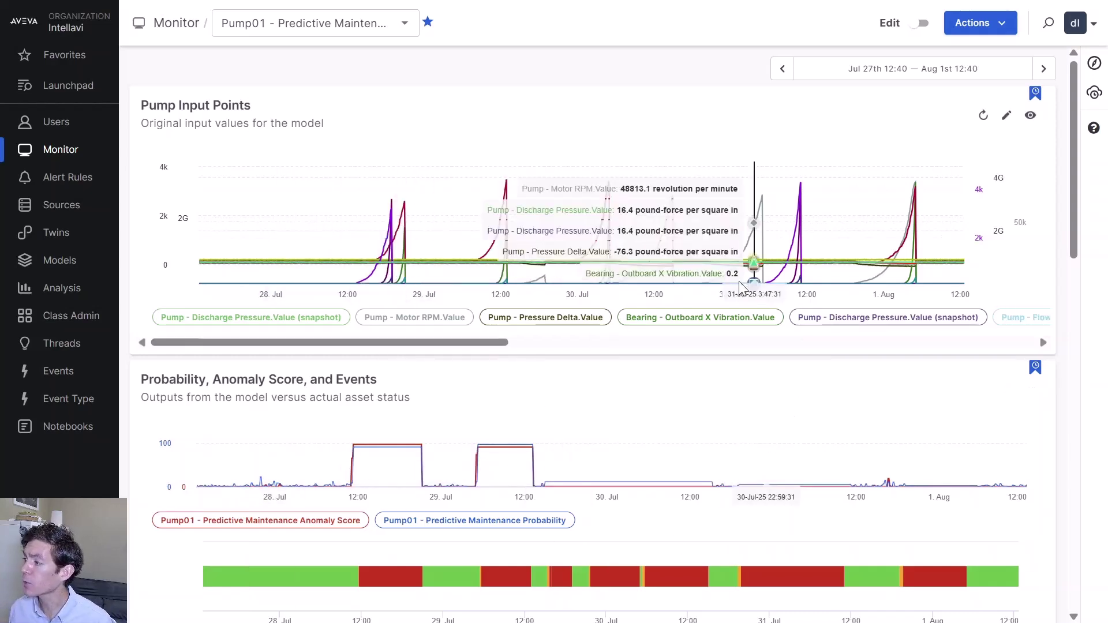
# Open the Chemicals - Pump01 twin from the Twins list.
pyautogui.click(54, 235)
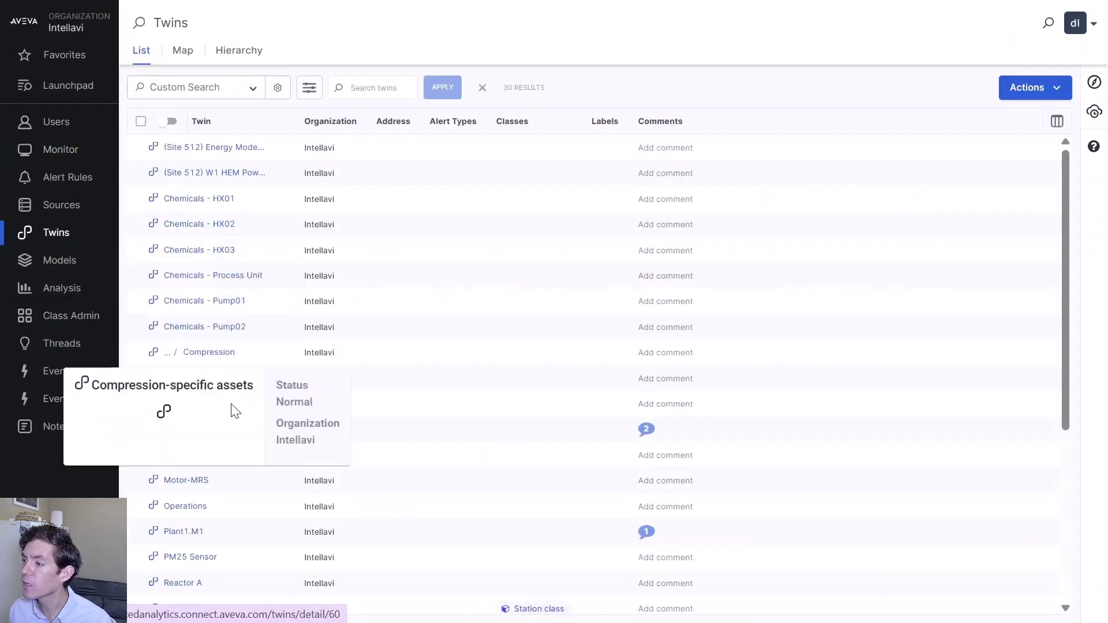
pyautogui.click(229, 301)
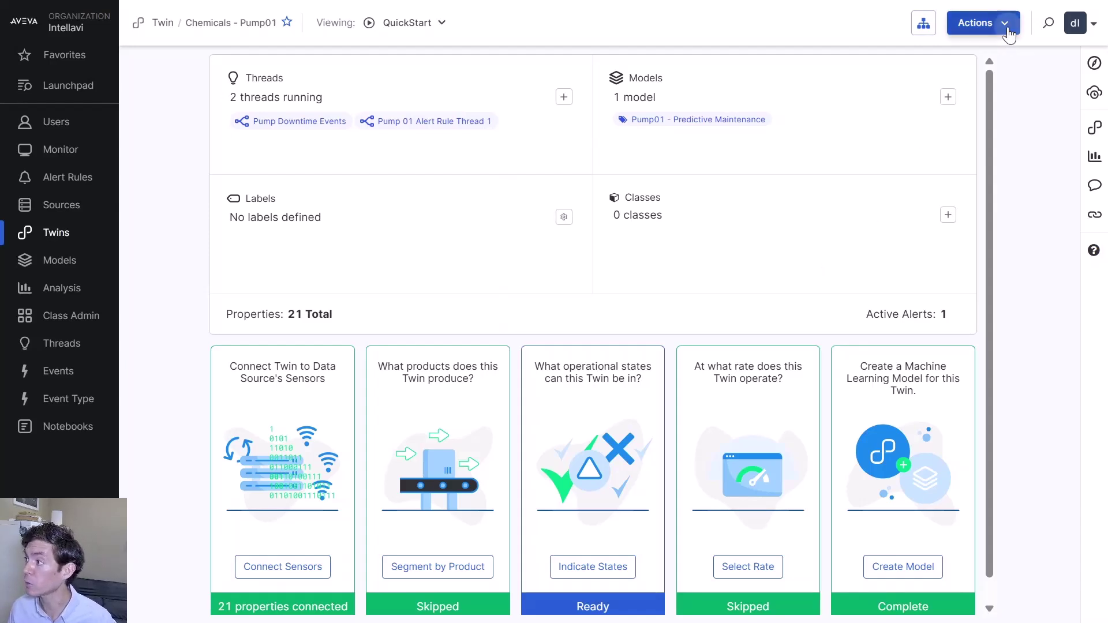
pyautogui.click(981, 24)
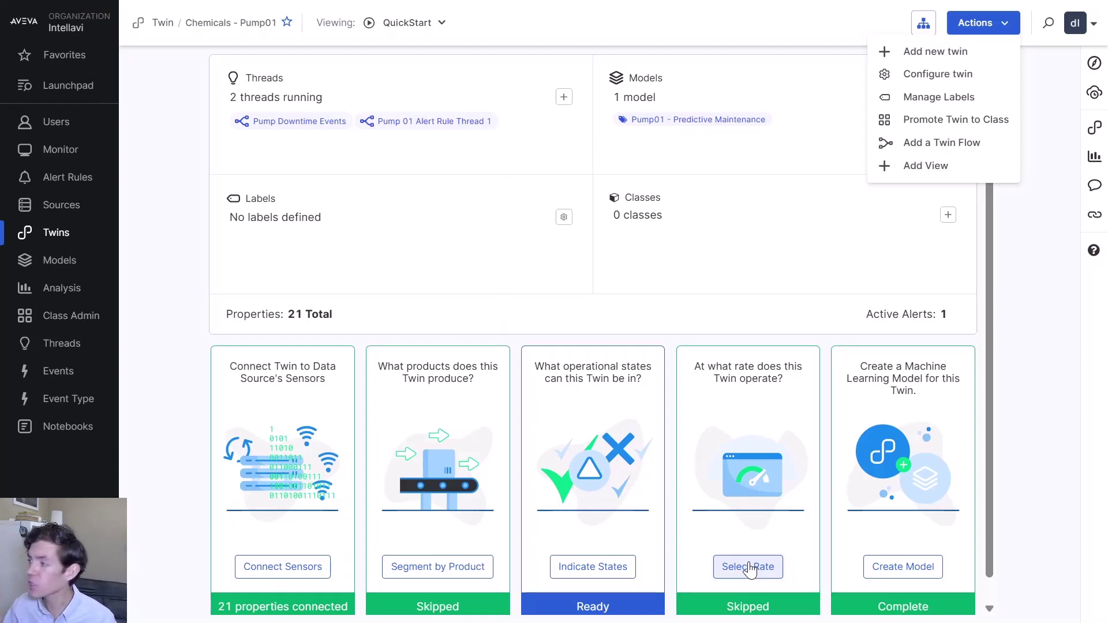
pyautogui.click(1037, 377)
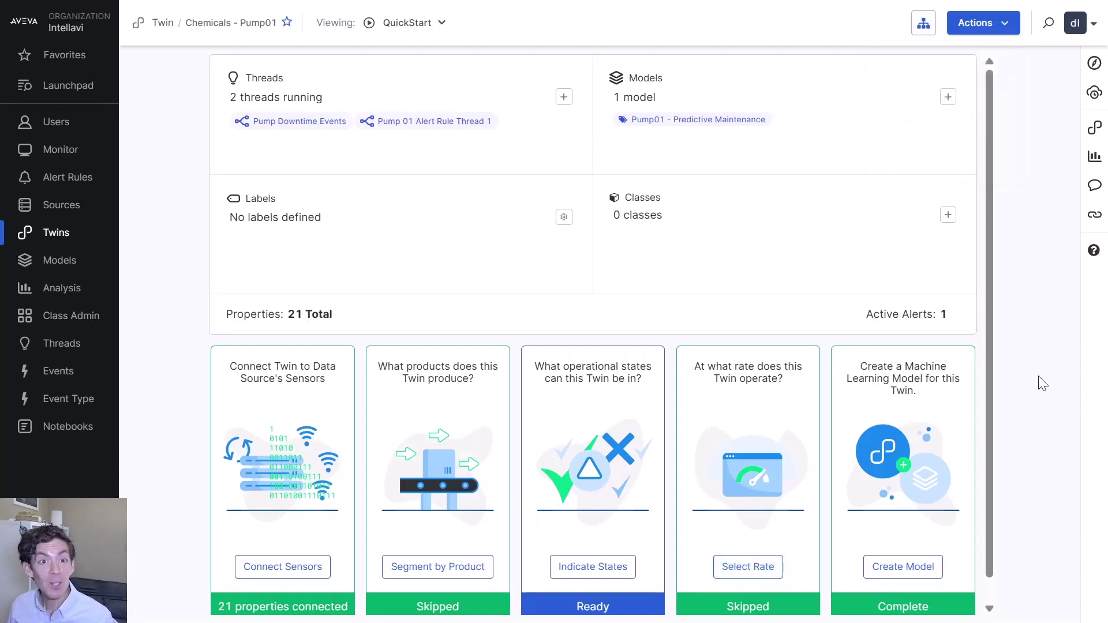
pyautogui.click(922, 568)
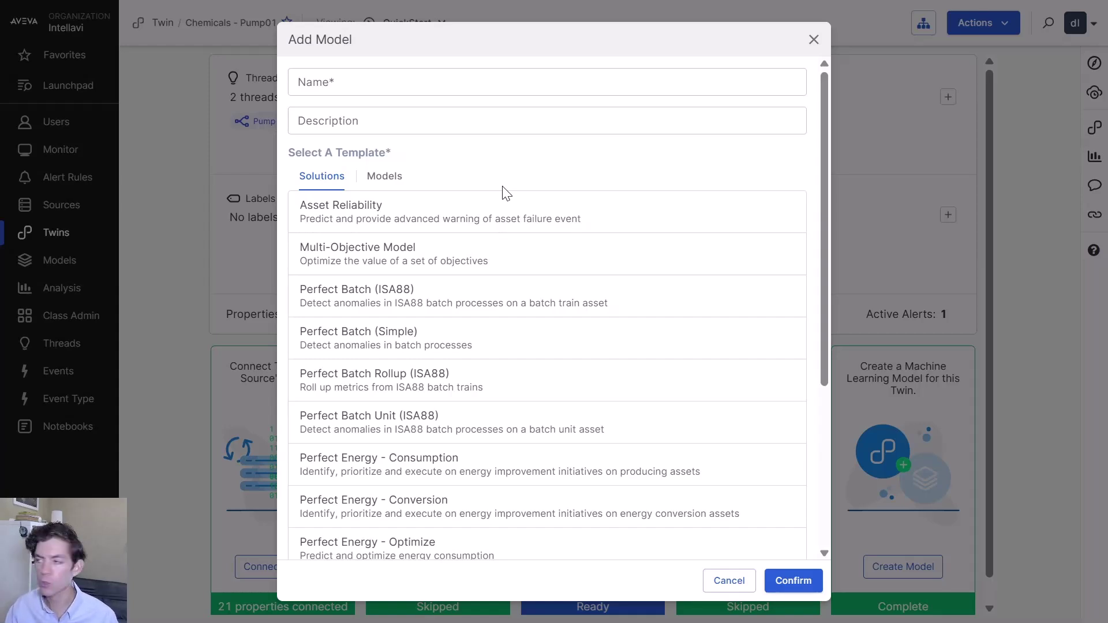
pyautogui.moveTo(825, 135); pyautogui.dragTo(834, 198)
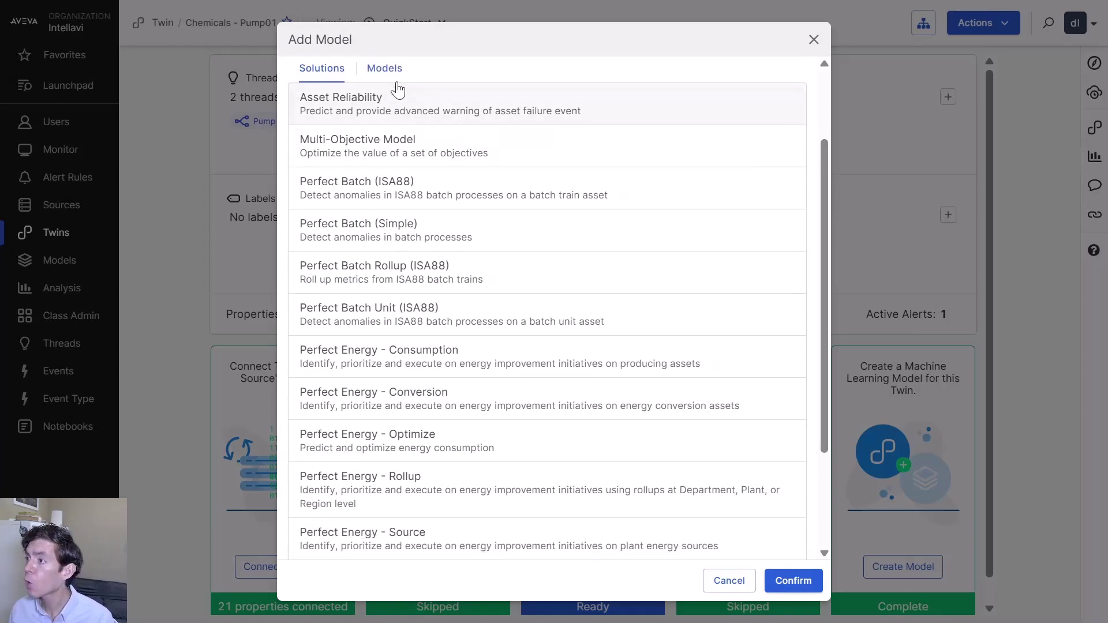
pyautogui.click(385, 70)
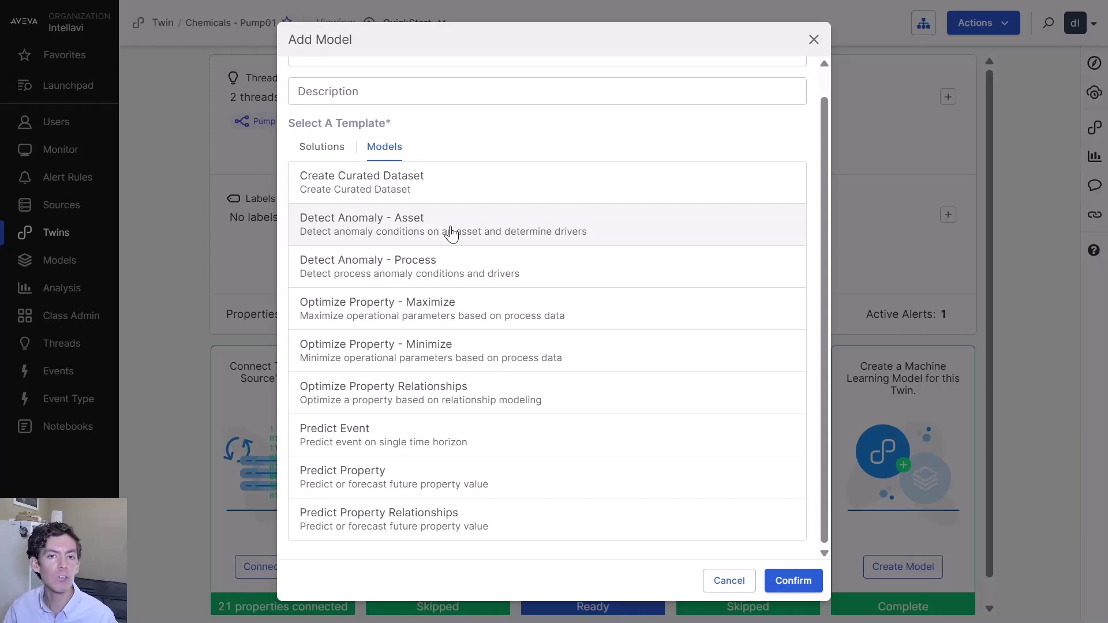
pyautogui.click(327, 151)
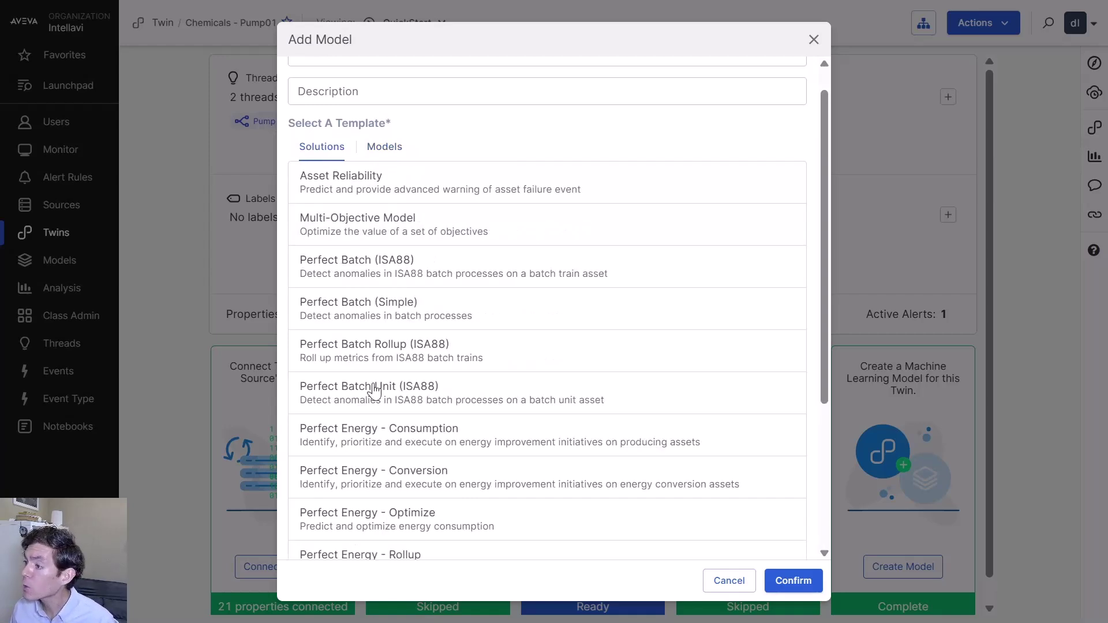
pyautogui.scroll(-3, 396, 529)
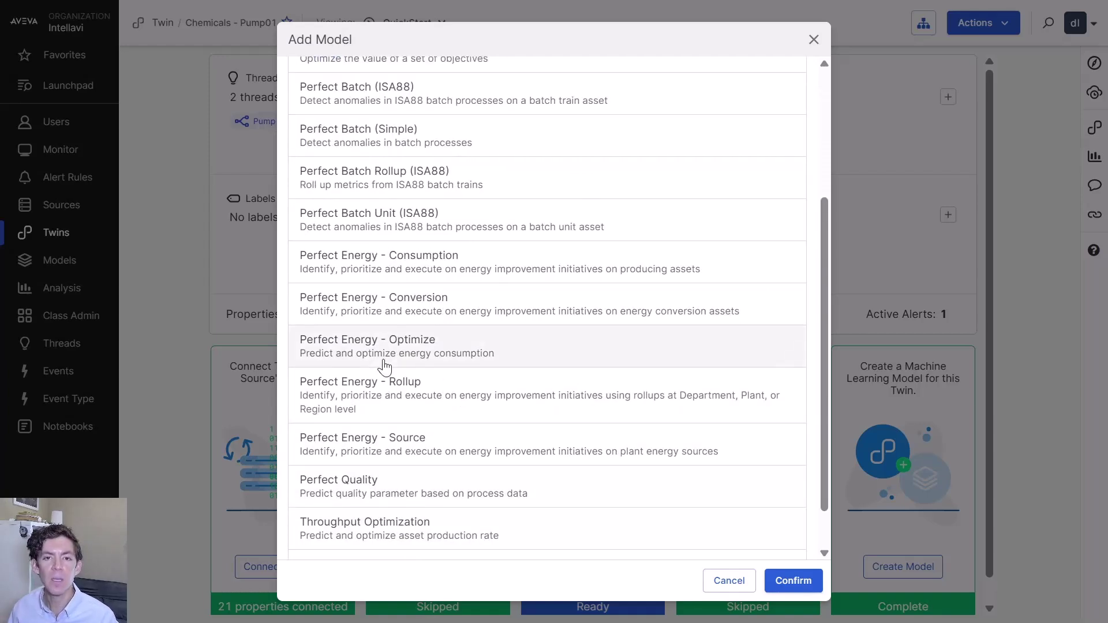
pyautogui.scroll(4, 386, 323)
pyautogui.click(363, 214)
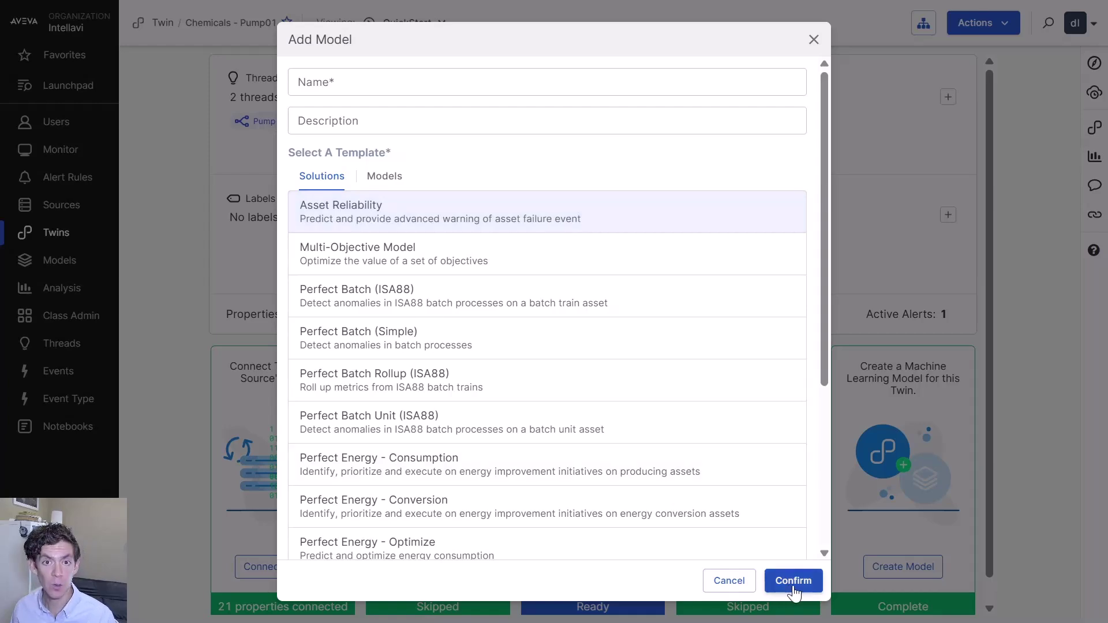
pyautogui.click(732, 582)
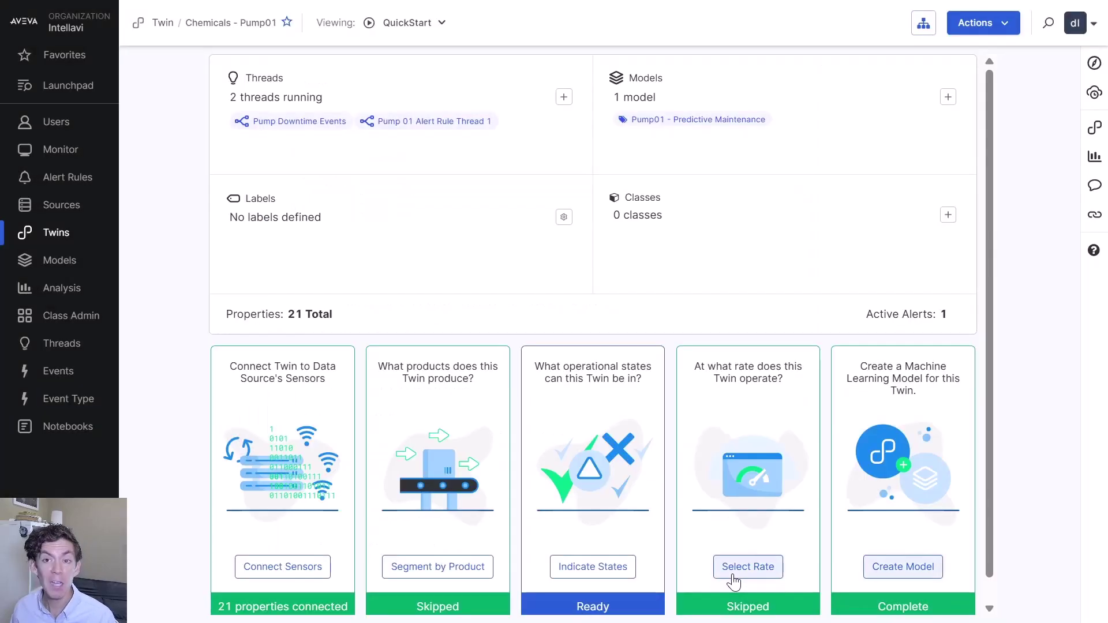
pyautogui.click(697, 118)
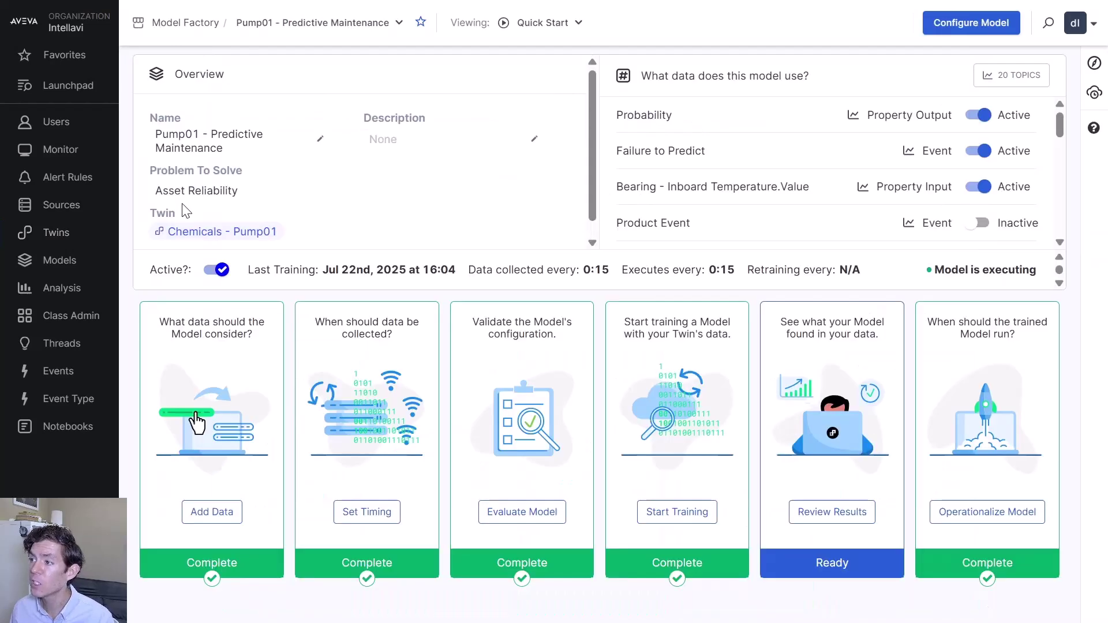
pyautogui.moveTo(155, 190); pyautogui.dragTo(237, 193)
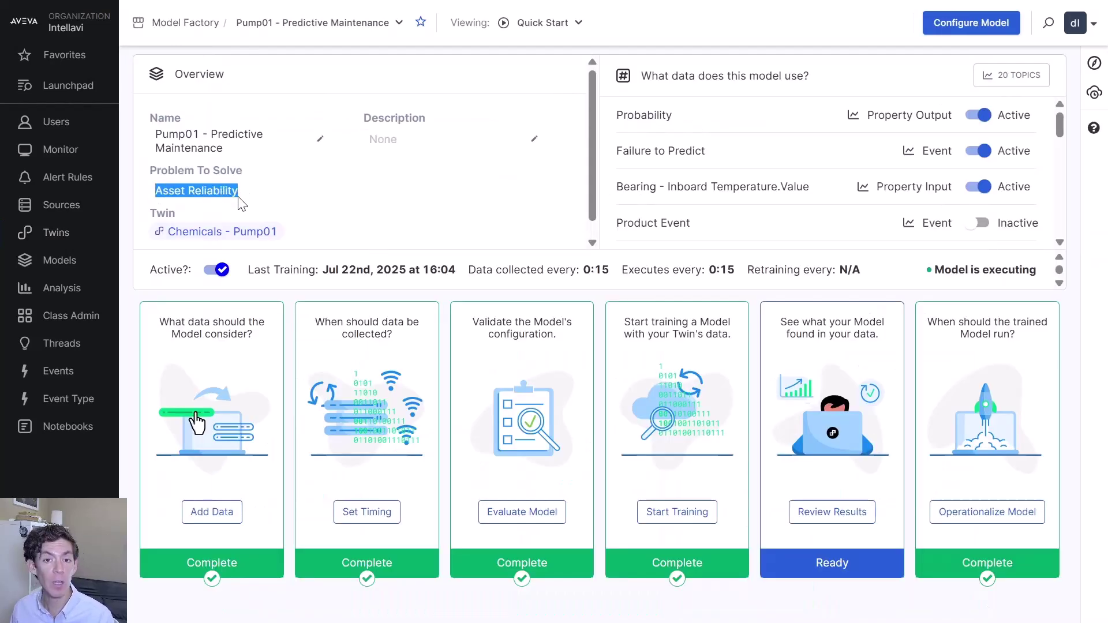
pyautogui.click(233, 206)
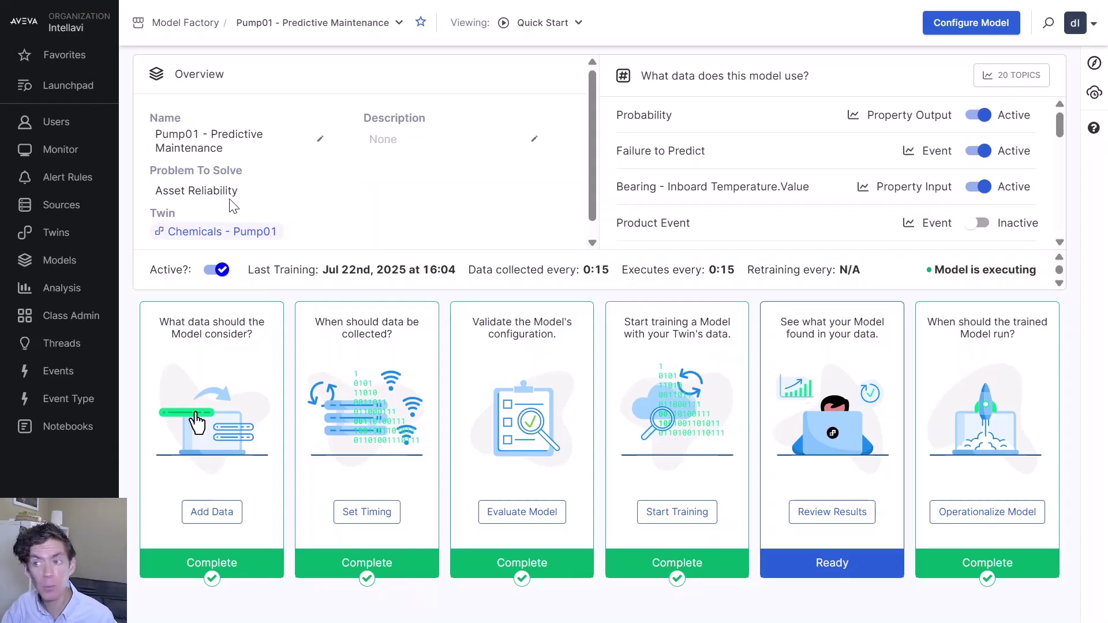
# Open the model's Add Data wizard, finish the Pump State event step, and scroll through Property Inputs.
pyautogui.click(220, 503)
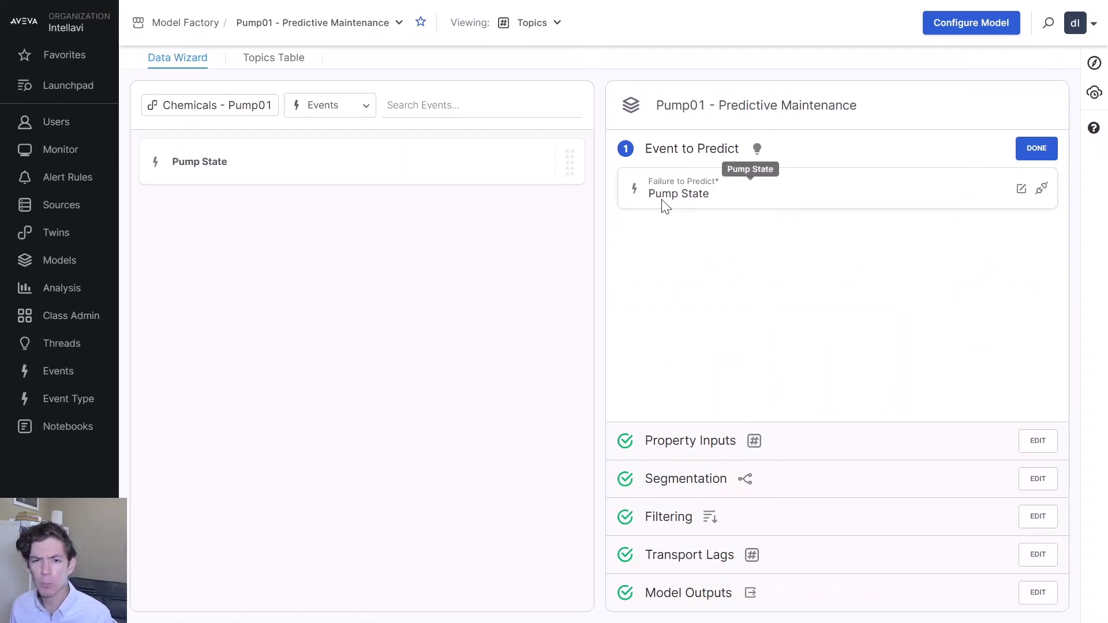
pyautogui.click(1039, 151)
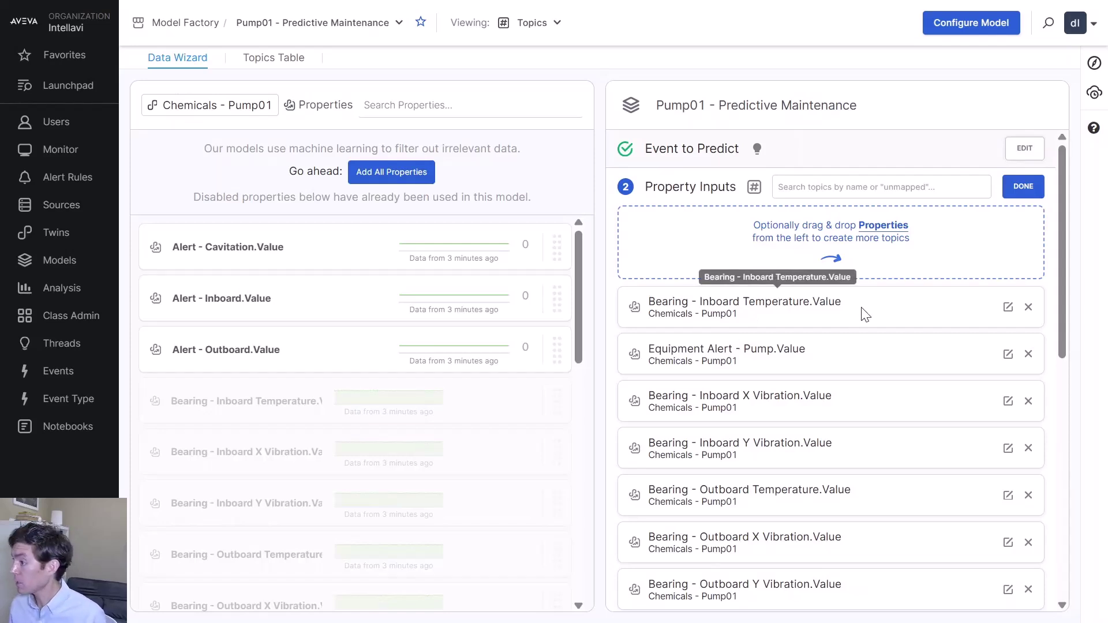
pyautogui.scroll(-5, 853, 334)
pyautogui.scroll(-3, 820, 375)
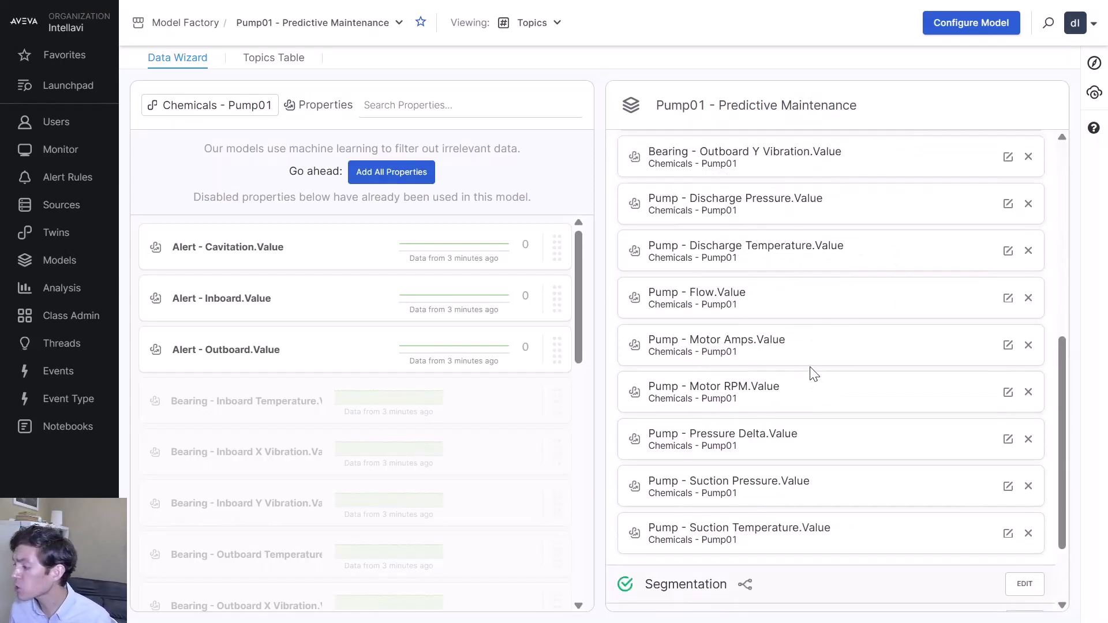
pyautogui.scroll(-2, 911, 375)
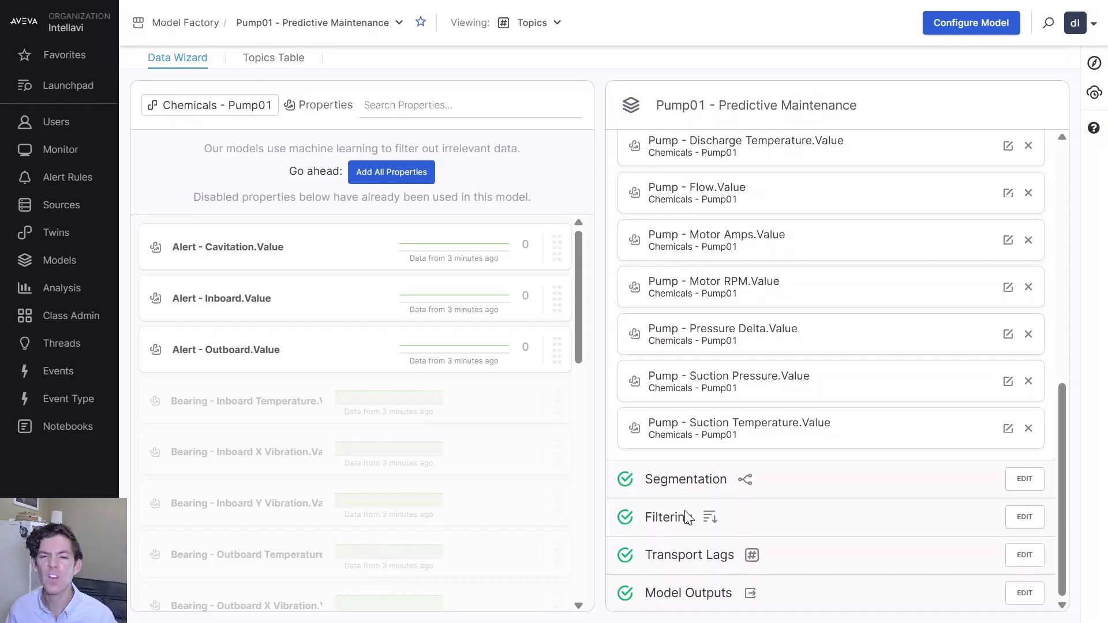
# Display the Data Wizard's Model Outputs step listing Pump01 Probability and Anomaly Score.
pyautogui.click(1025, 593)
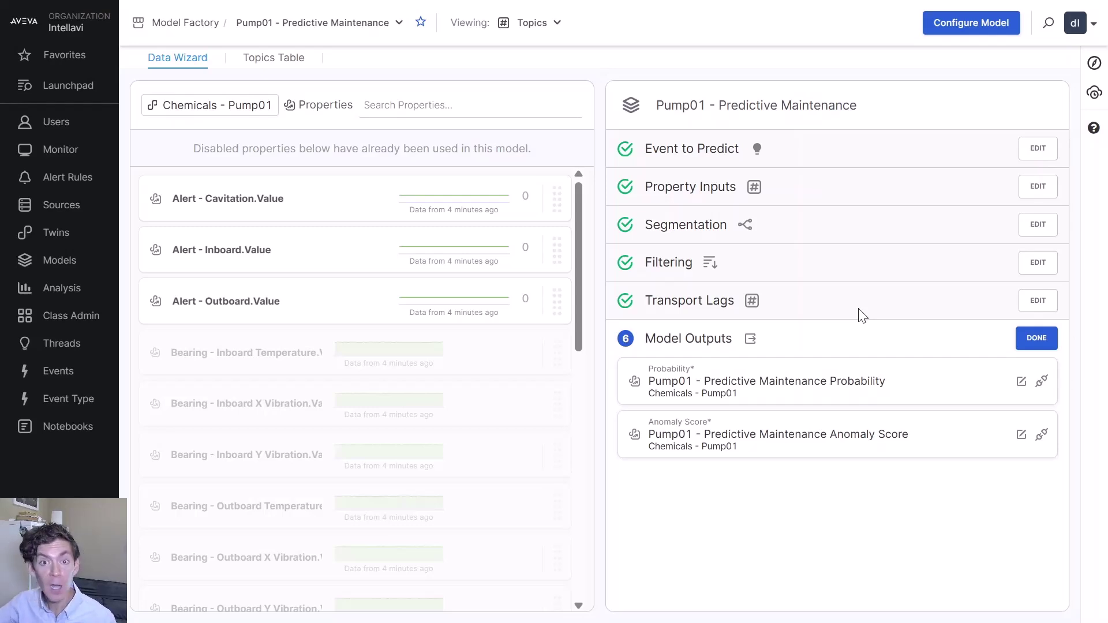
# From Quick Start, step through Set Timing: time-based, every 15 minutes, 15-minute advance warning.
pyautogui.click(531, 23)
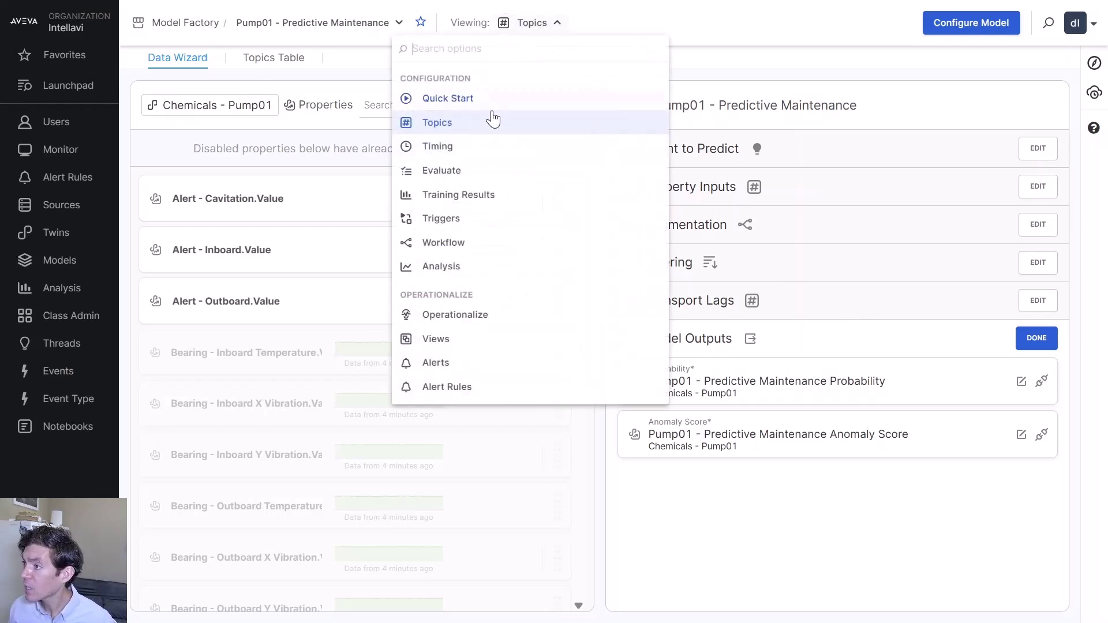
pyautogui.click(490, 98)
pyautogui.click(366, 579)
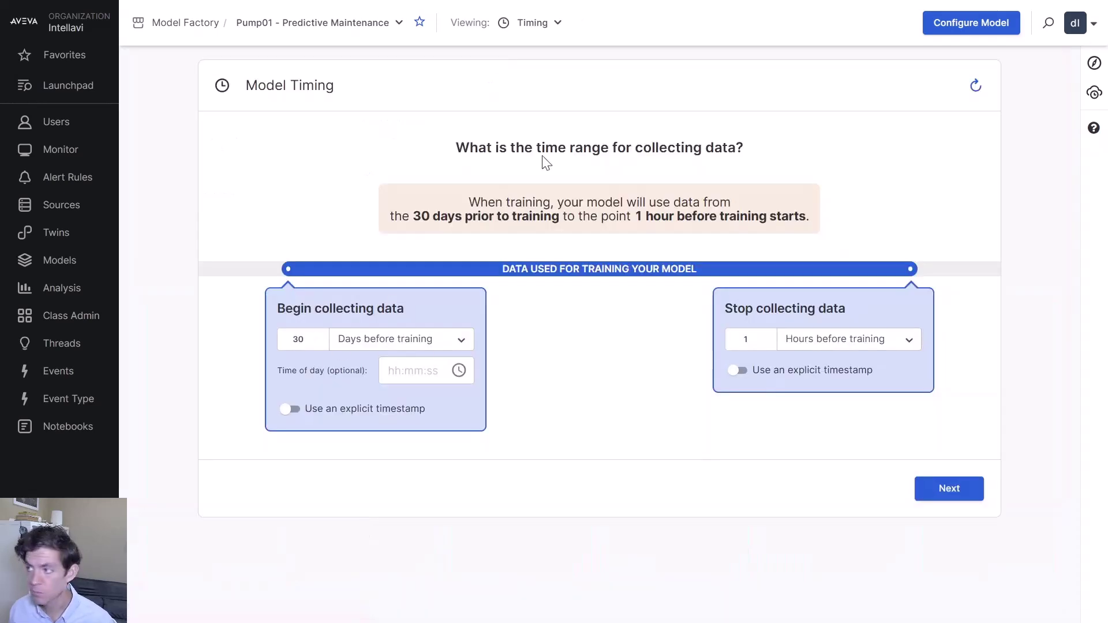
pyautogui.click(958, 495)
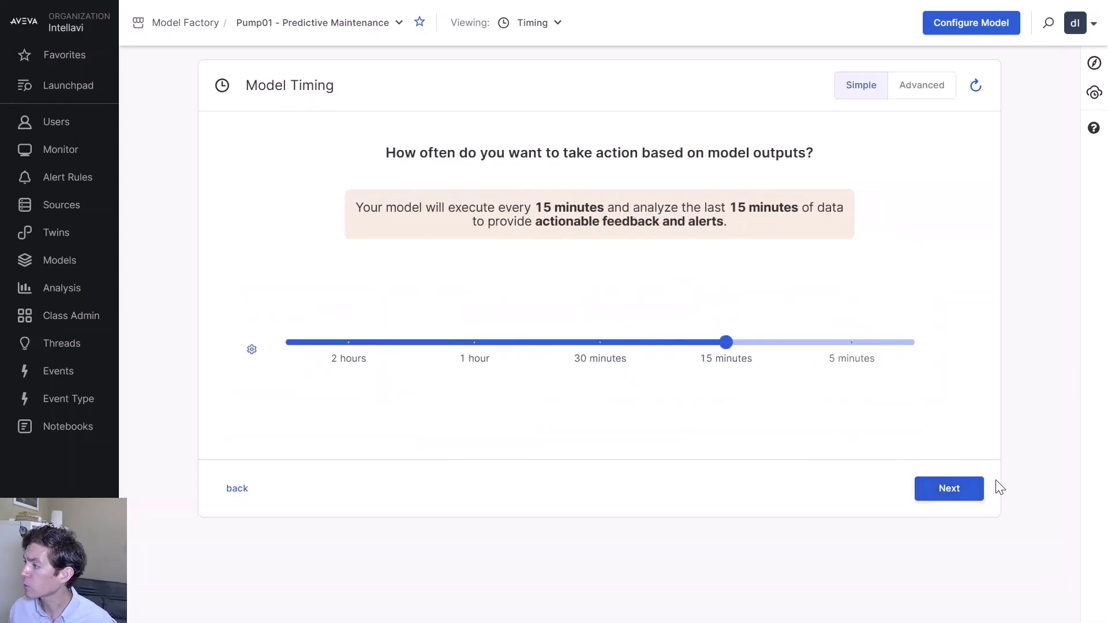
pyautogui.click(962, 488)
pyautogui.scroll(-2, 974, 438)
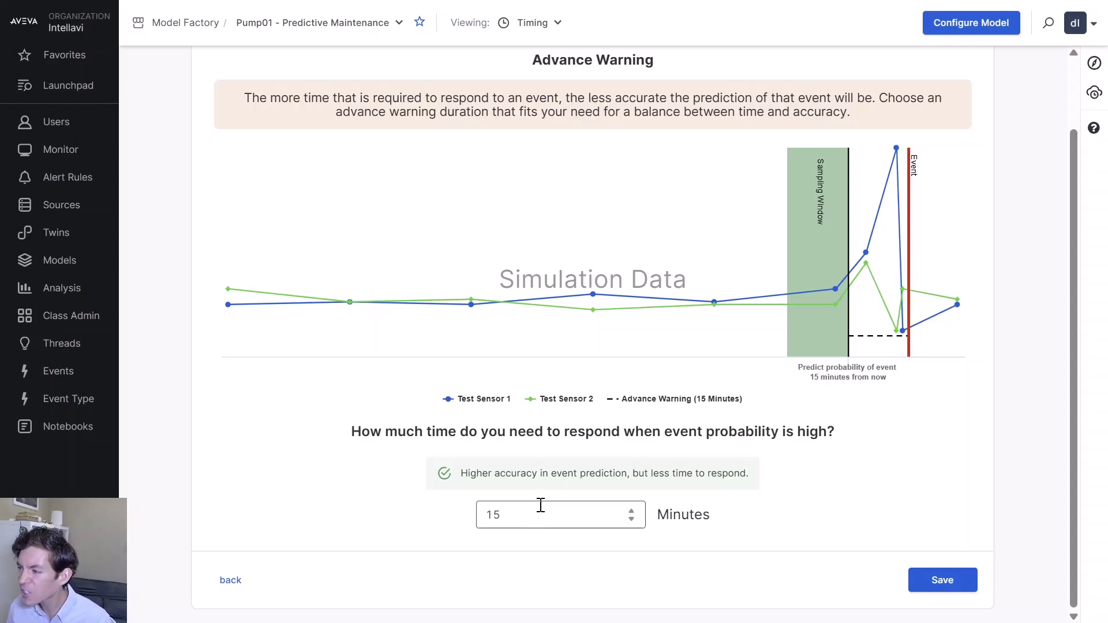
pyautogui.scroll(2, 863, 519)
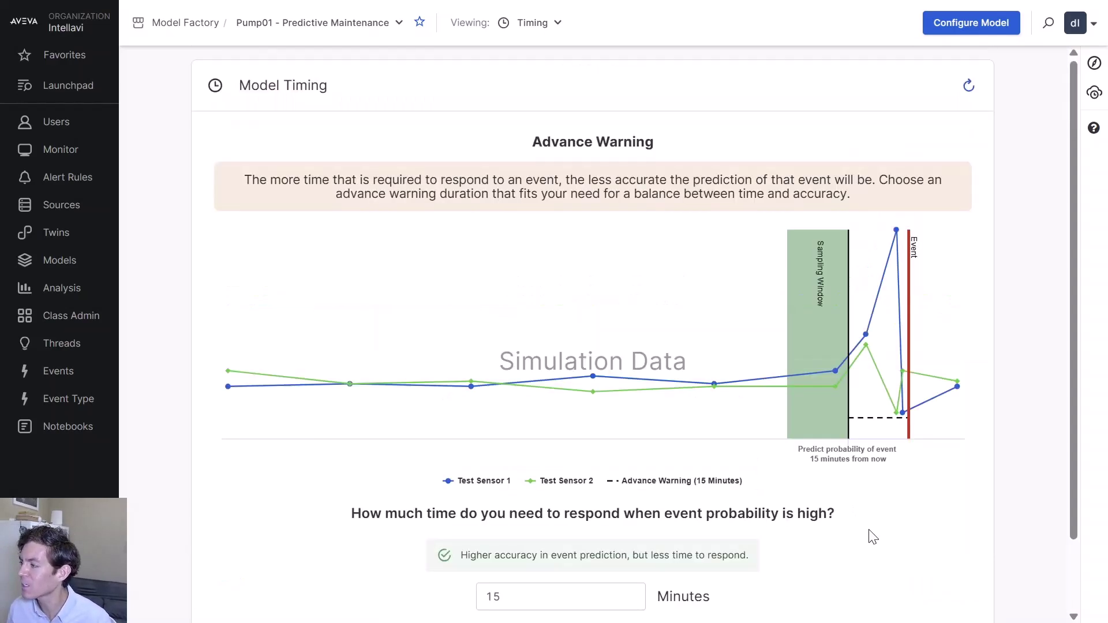
pyautogui.click(550, 28)
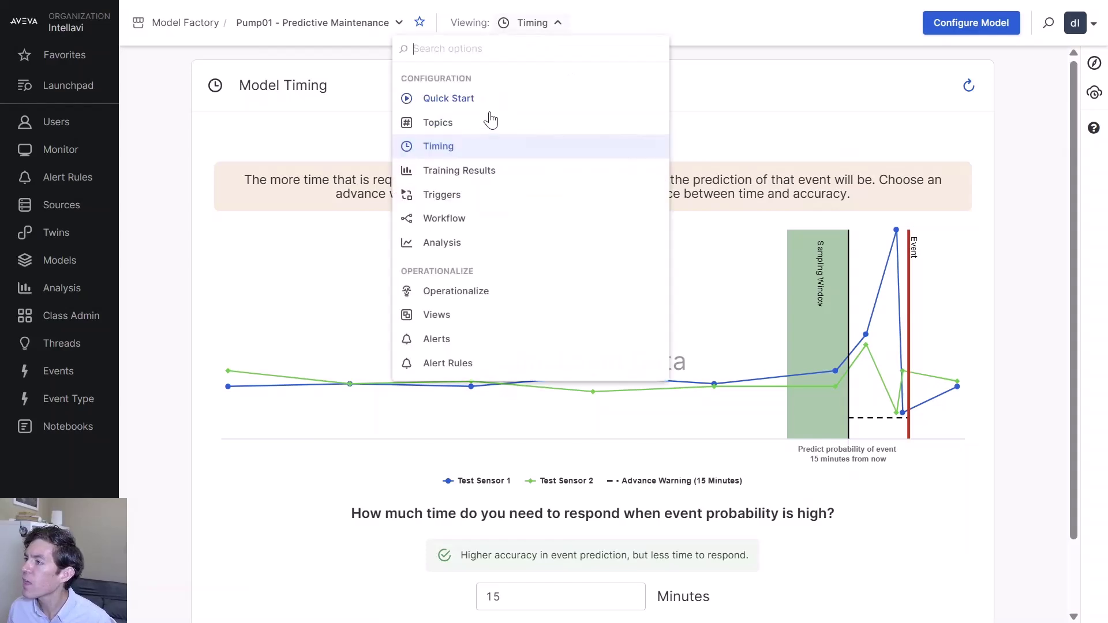
# Run Evaluate Model's configuration check, then bring up Start Training for data from 30 days ago to 1 hour ago.
pyautogui.click(481, 99)
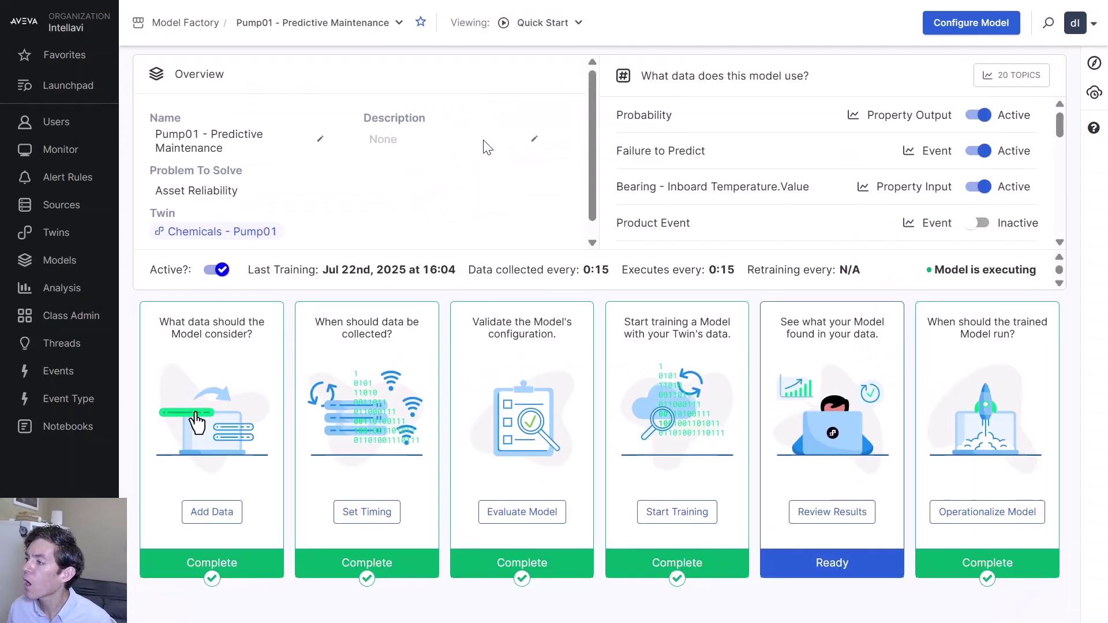
pyautogui.click(542, 520)
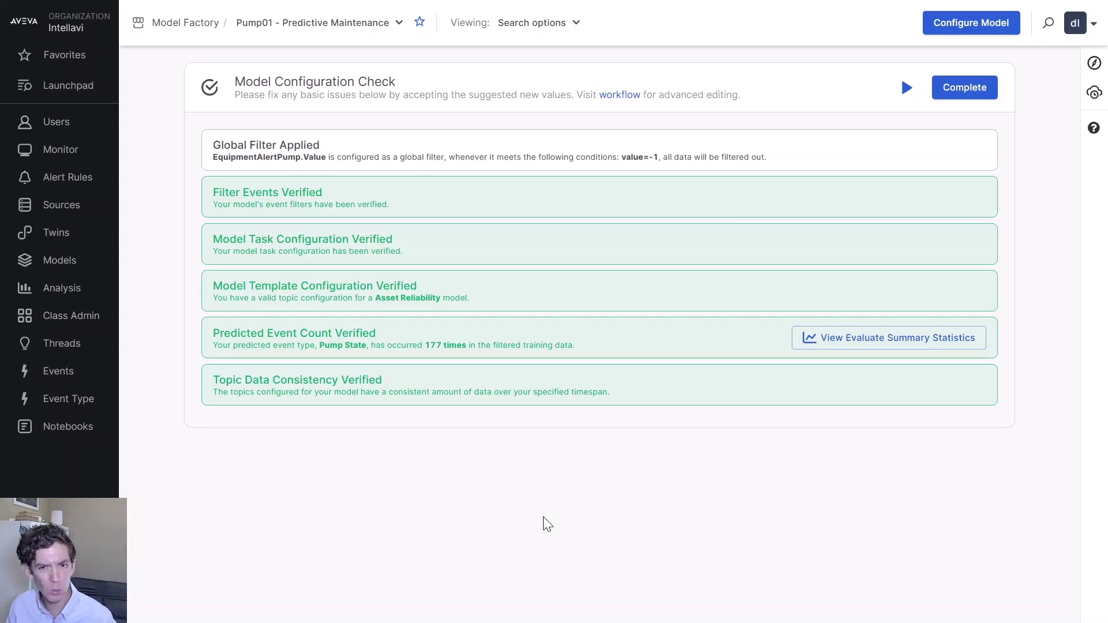
pyautogui.click(575, 25)
pyautogui.click(522, 103)
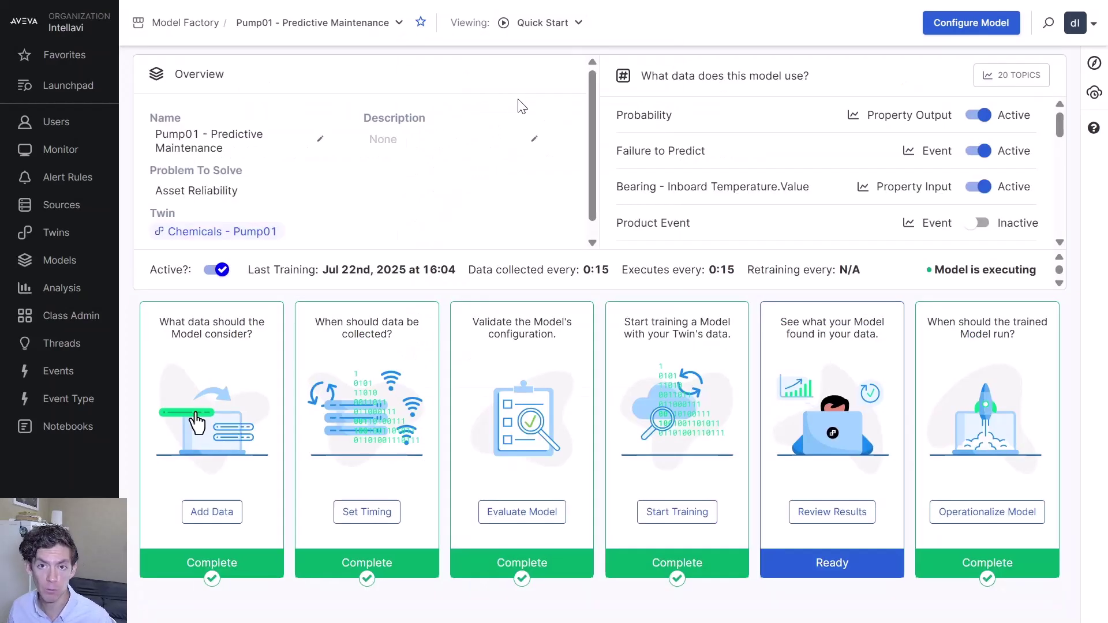
pyautogui.click(658, 513)
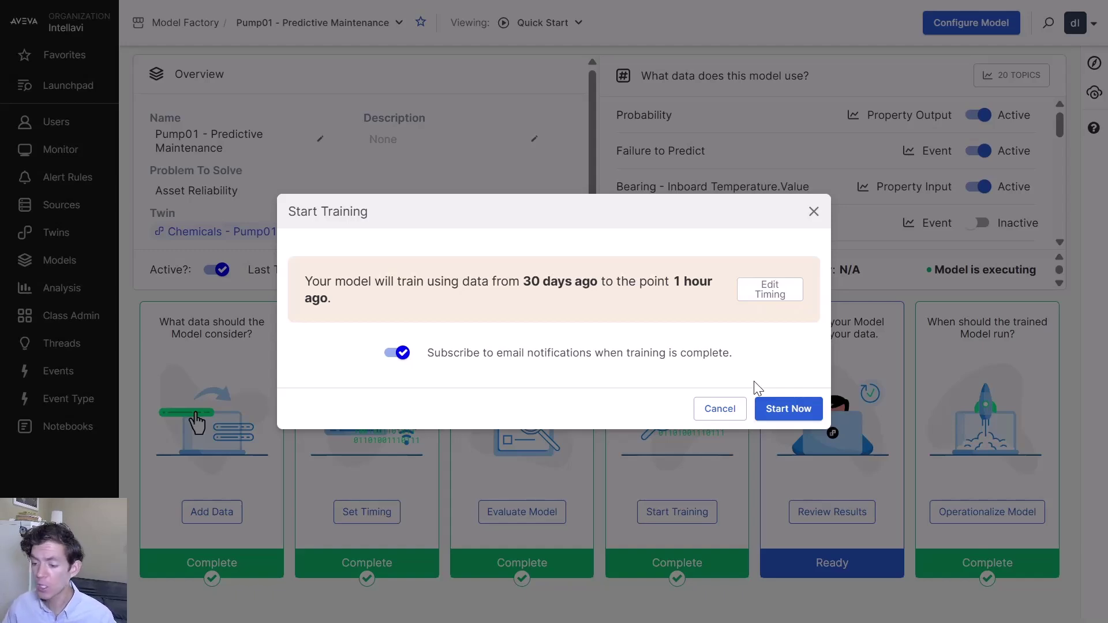
# Cancel training, then view Review Results and the Predictive Model evaluation details.
pyautogui.click(813, 212)
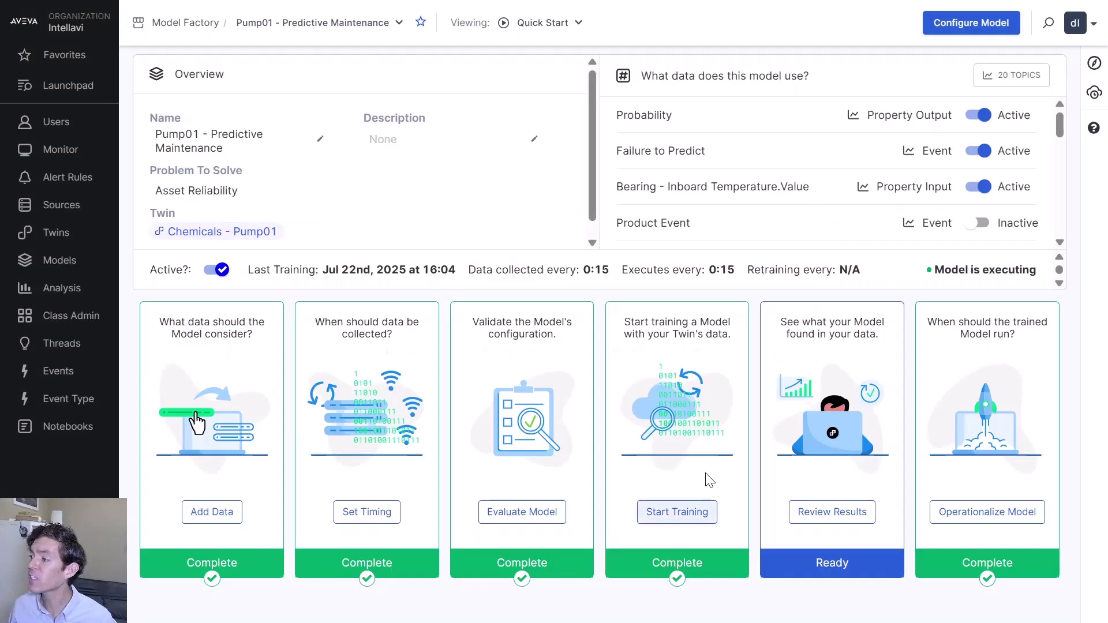
pyautogui.click(815, 514)
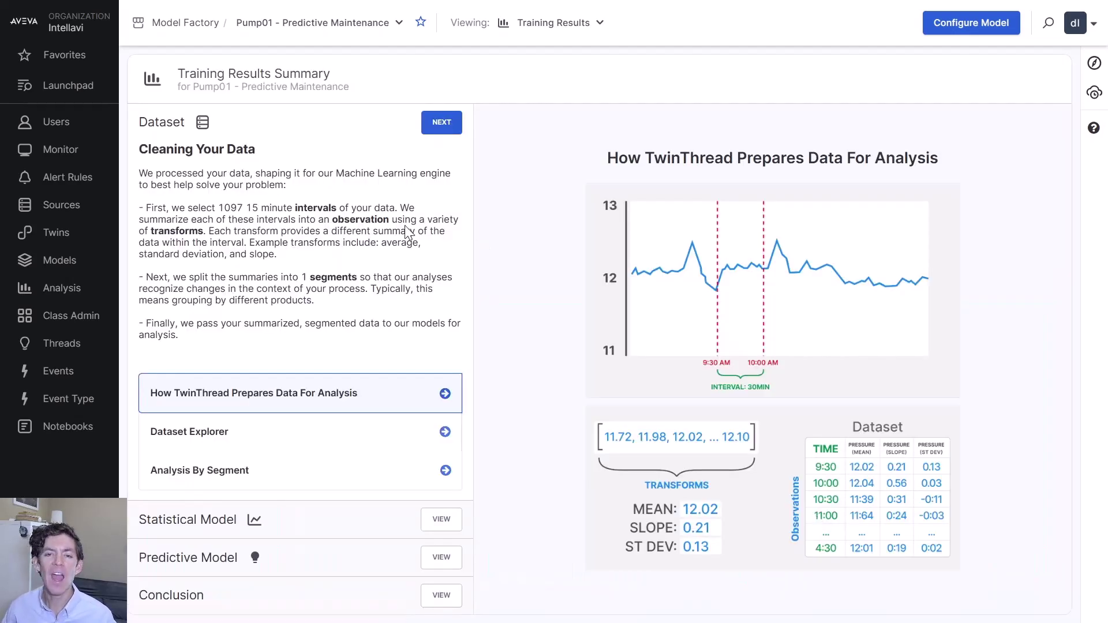
pyautogui.click(443, 560)
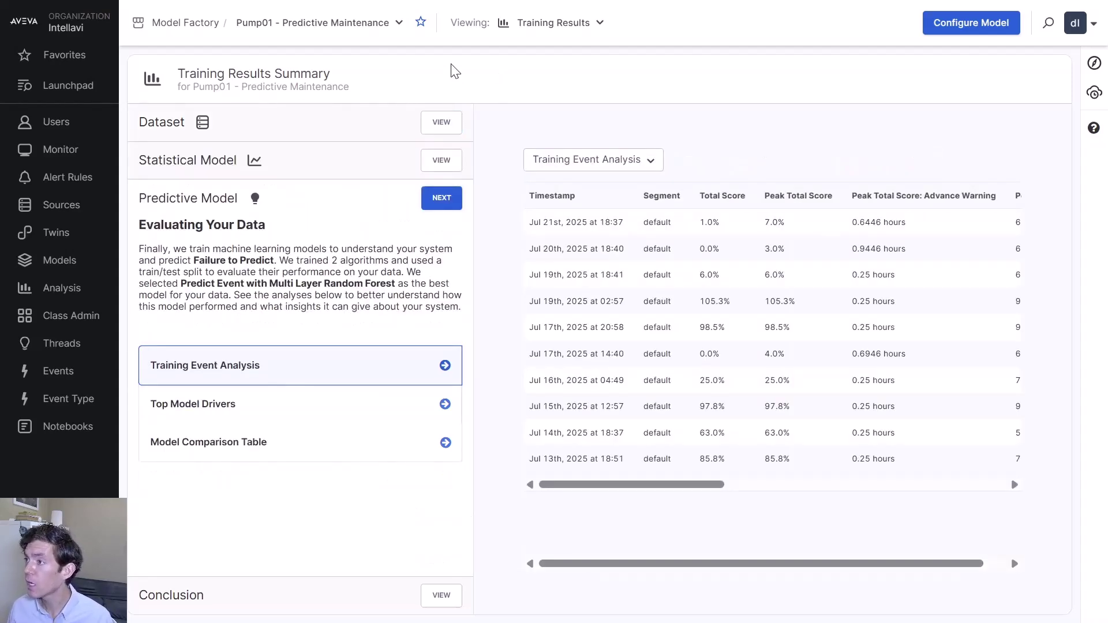
pyautogui.click(558, 22)
# Open Operationalize Model, read the existing 15-minute trigger notice, and close it unchanged.
pyautogui.click(502, 97)
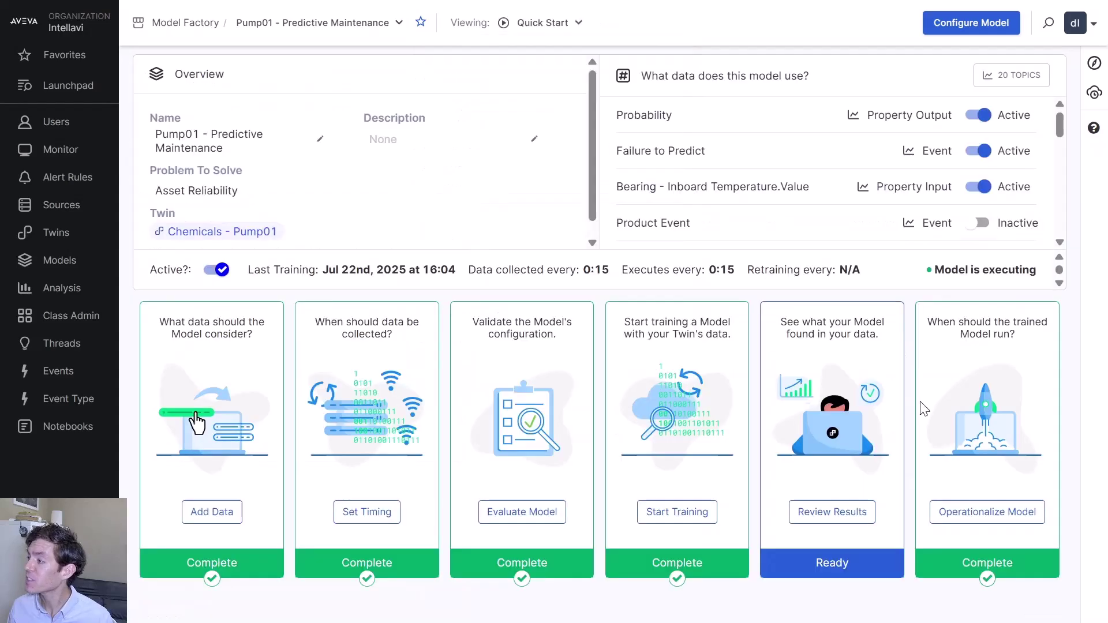
pyautogui.click(999, 513)
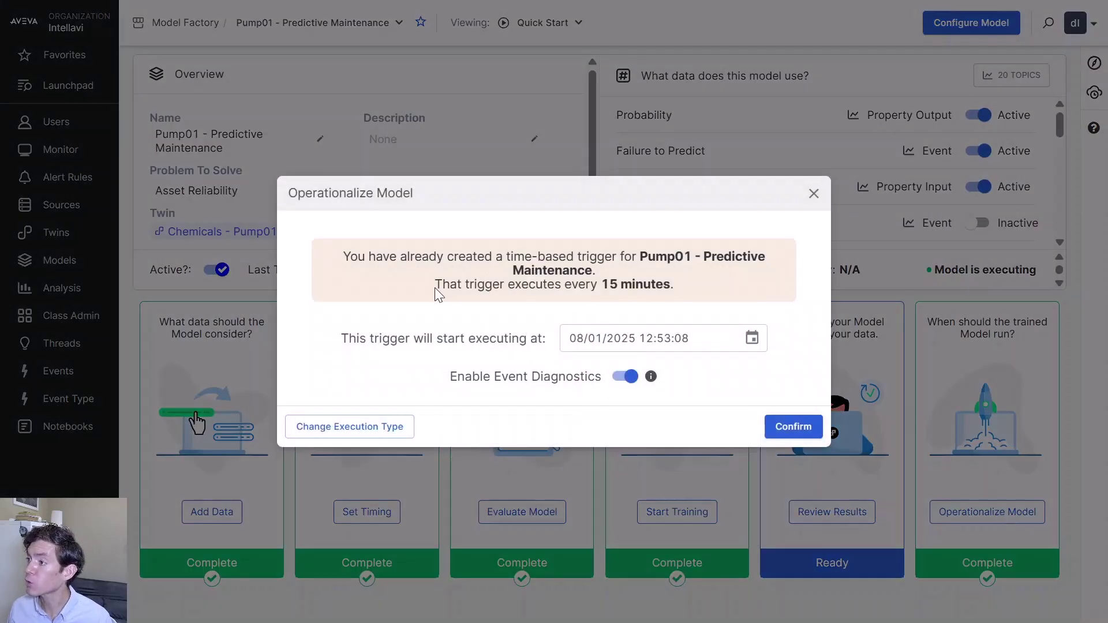
pyautogui.moveTo(434, 285); pyautogui.dragTo(649, 295)
pyautogui.click(687, 282)
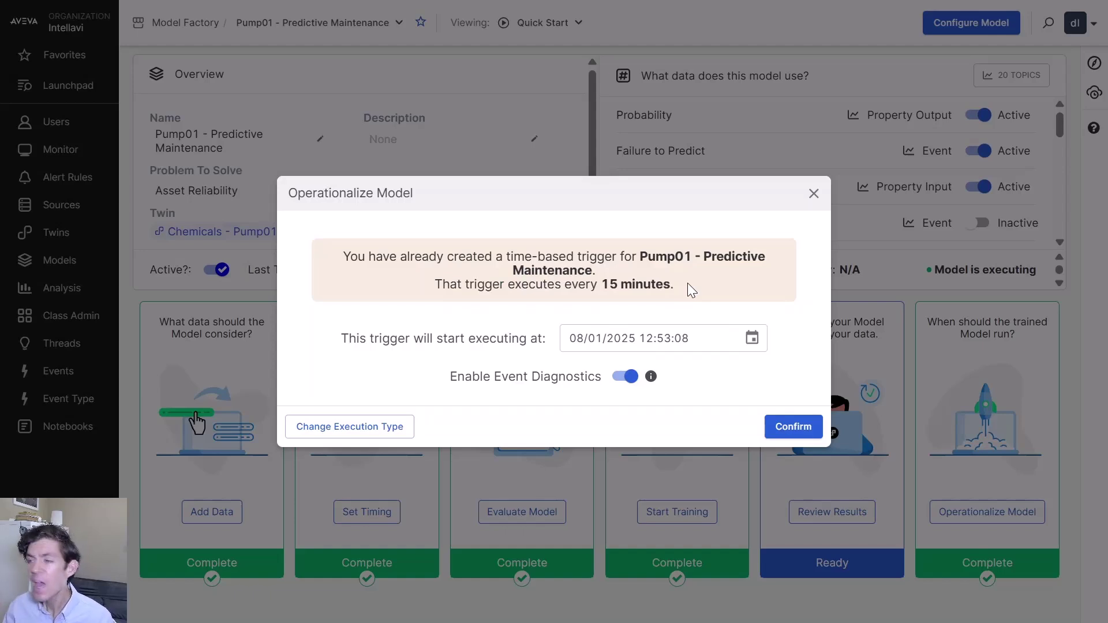
pyautogui.click(814, 194)
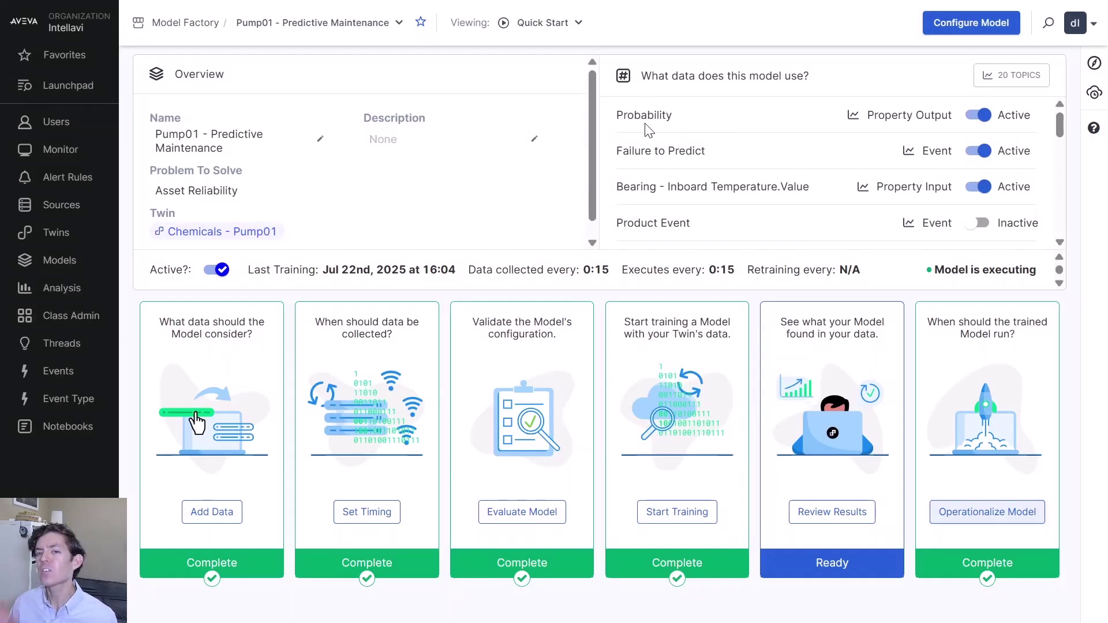
pyautogui.click(578, 23)
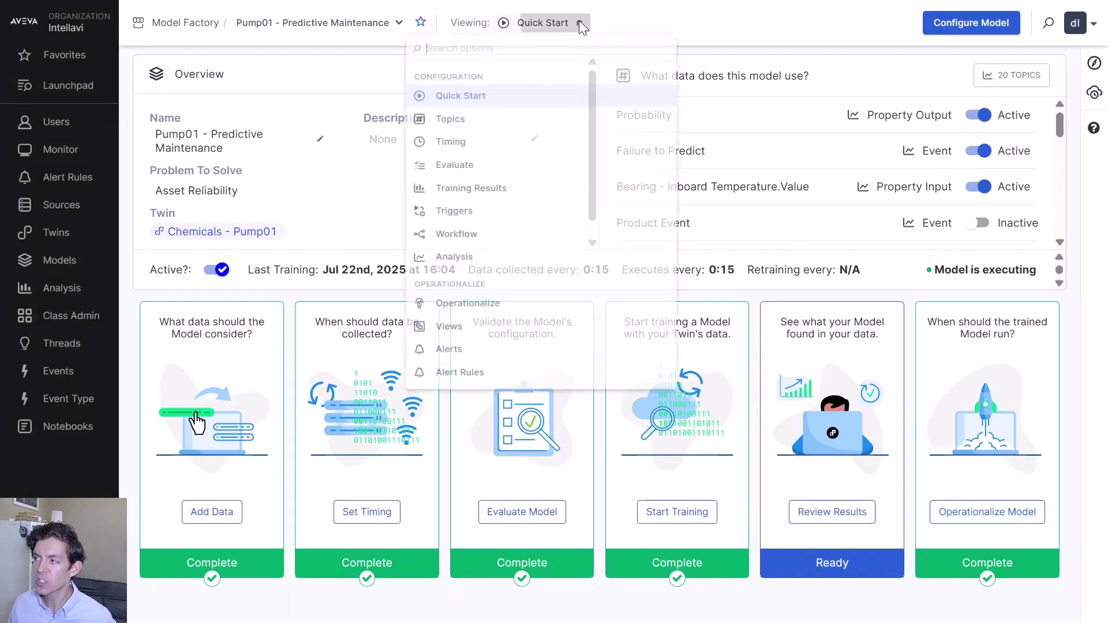
# Browse the Analysis page cards, expanding Ideal Startup Conditions and checking Ideal Model Conditions options.
pyautogui.click(469, 269)
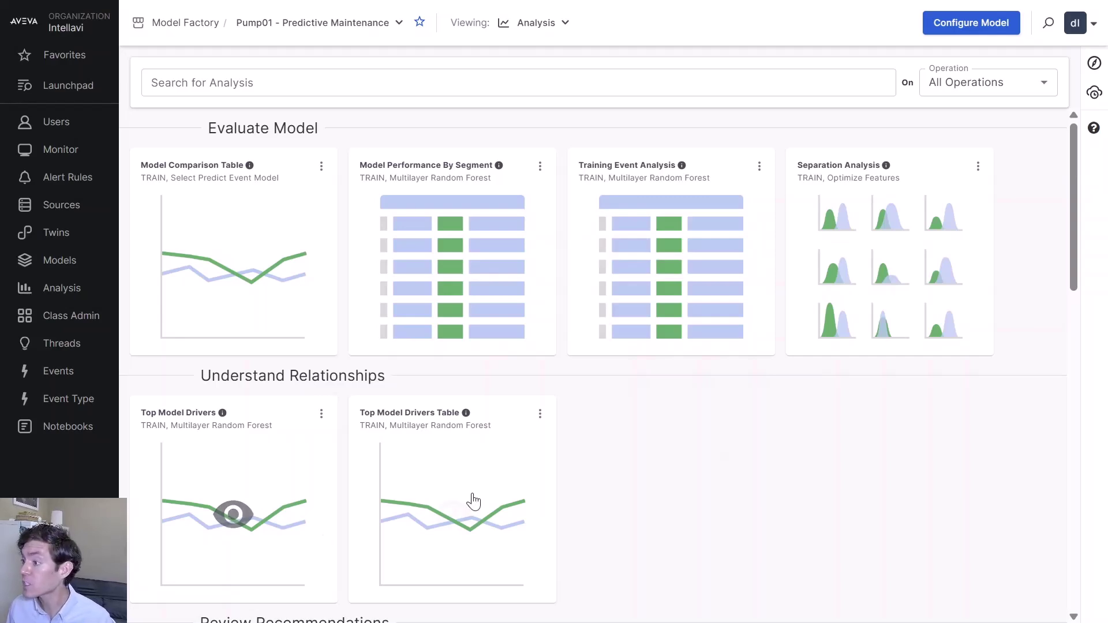
pyautogui.scroll(-7, 722, 415)
pyautogui.click(296, 405)
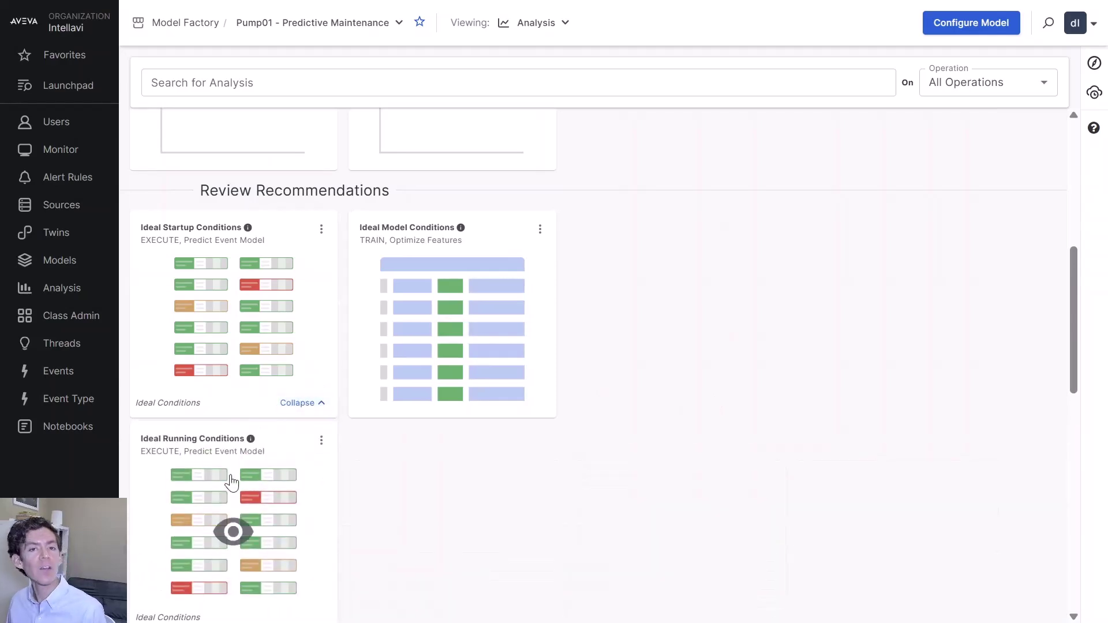
pyautogui.scroll(-6, 681, 342)
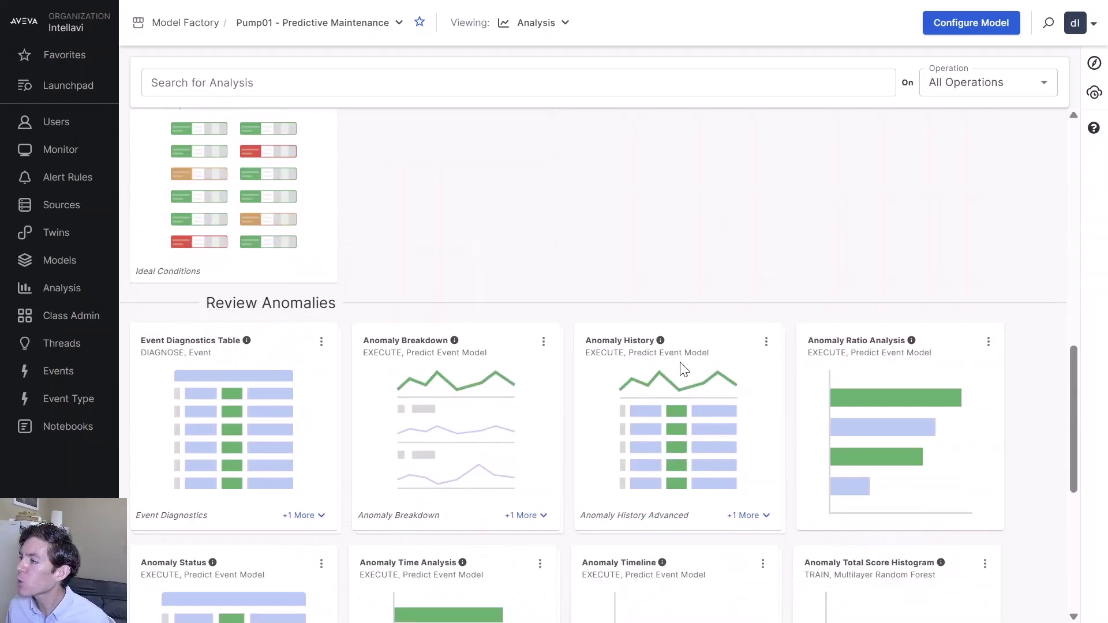
pyautogui.moveTo(676, 429)
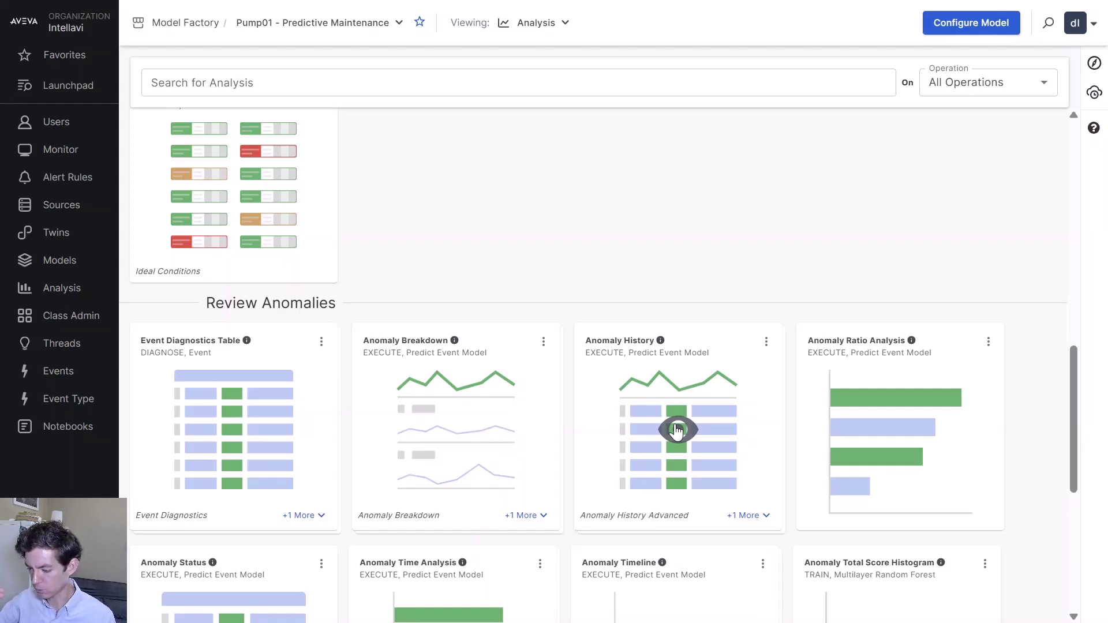
pyautogui.scroll(-7, 677, 430)
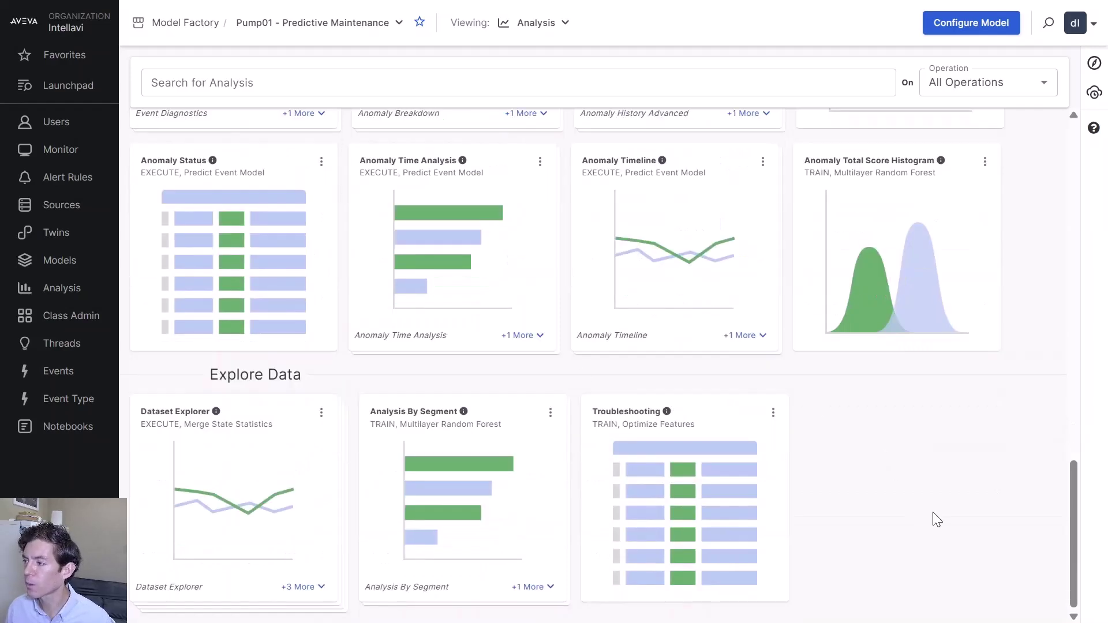
pyautogui.scroll(12, 929, 514)
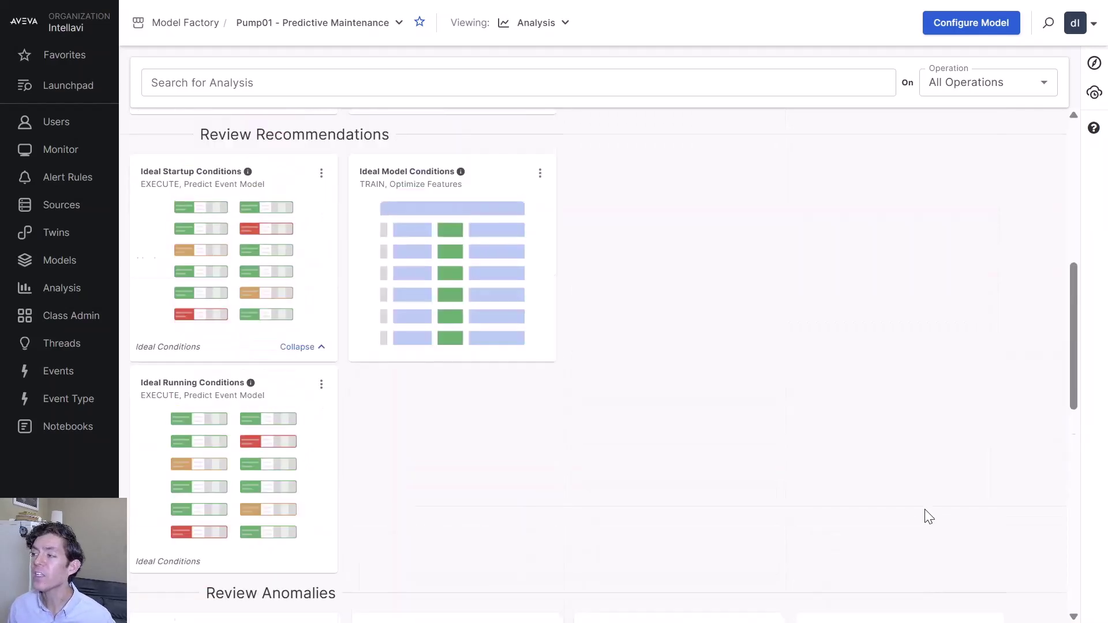
pyautogui.click(541, 174)
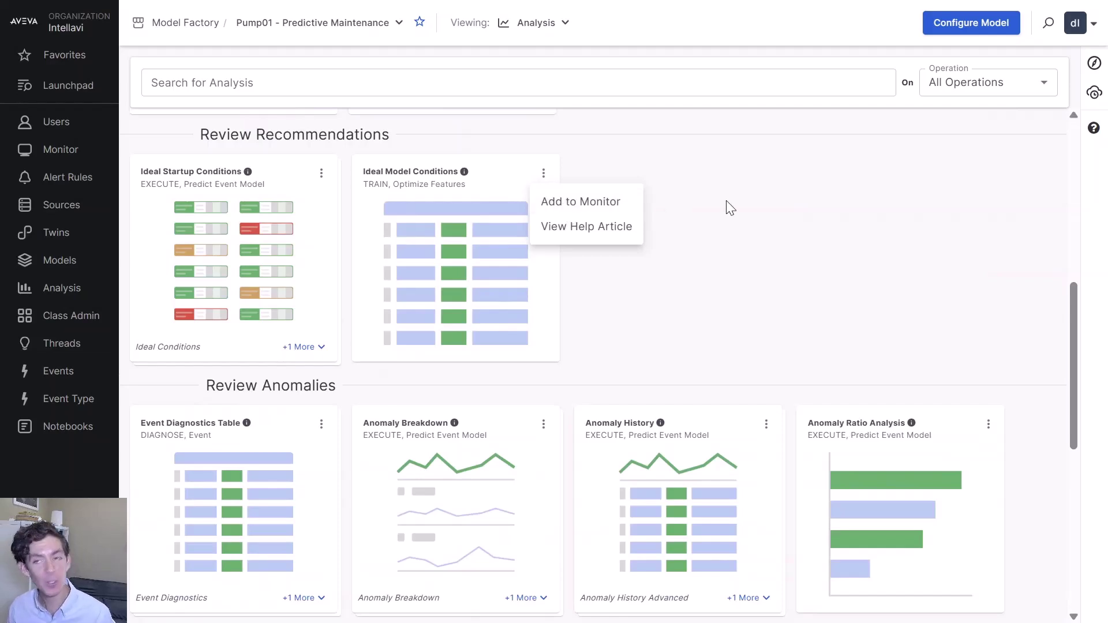
pyautogui.click(675, 157)
pyautogui.click(542, 29)
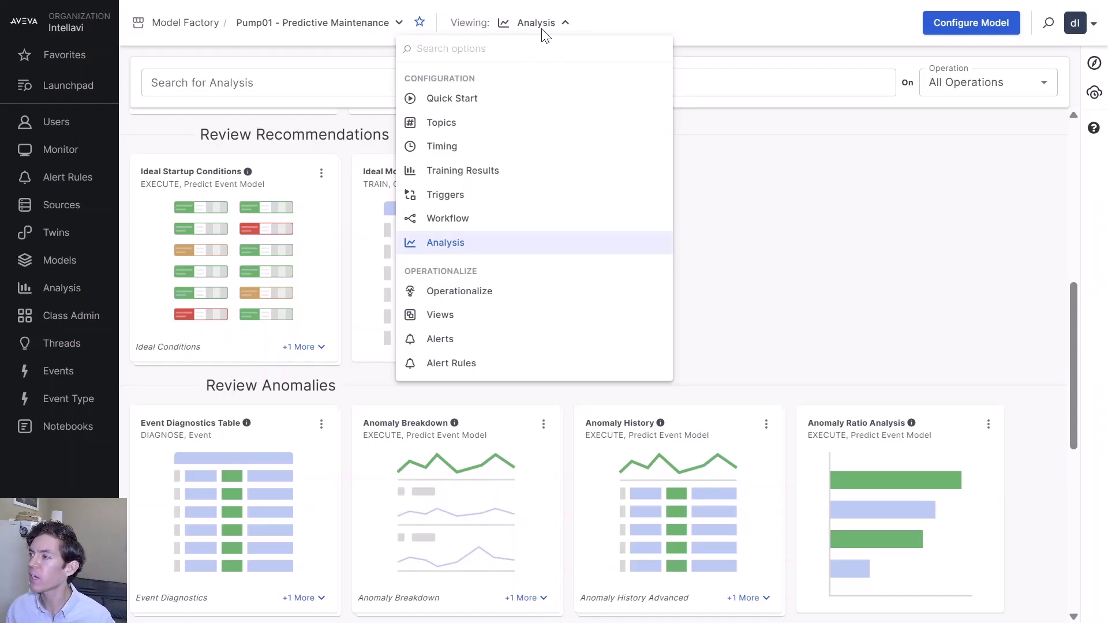
# Go to the Views page and start a New Monitor view, then cancel it.
pyautogui.click(446, 317)
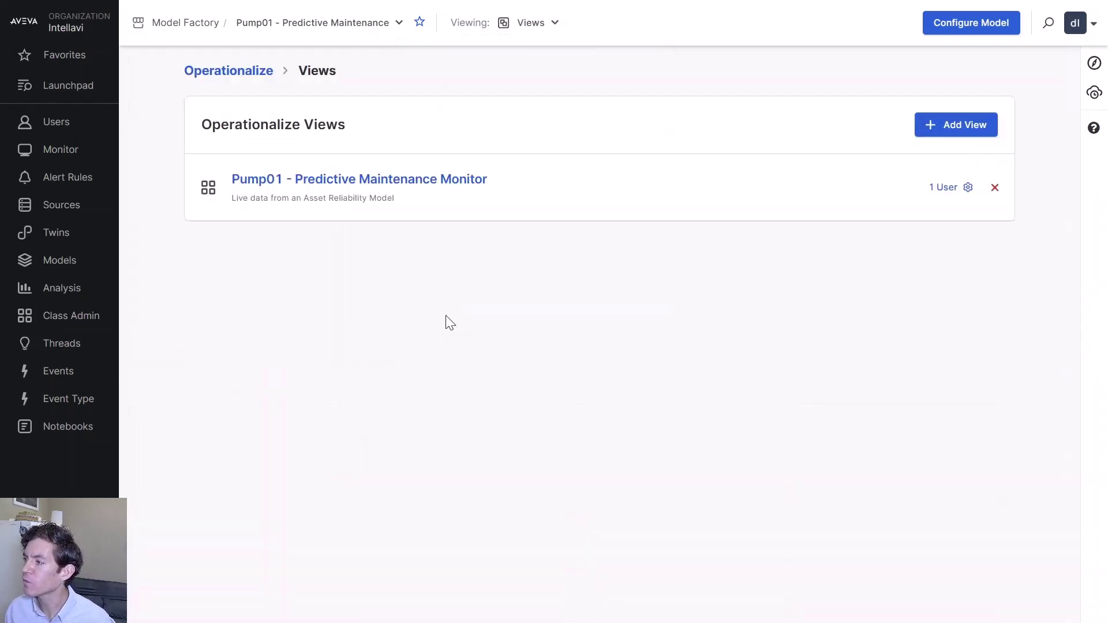
pyautogui.click(957, 126)
pyautogui.click(354, 265)
pyautogui.click(371, 367)
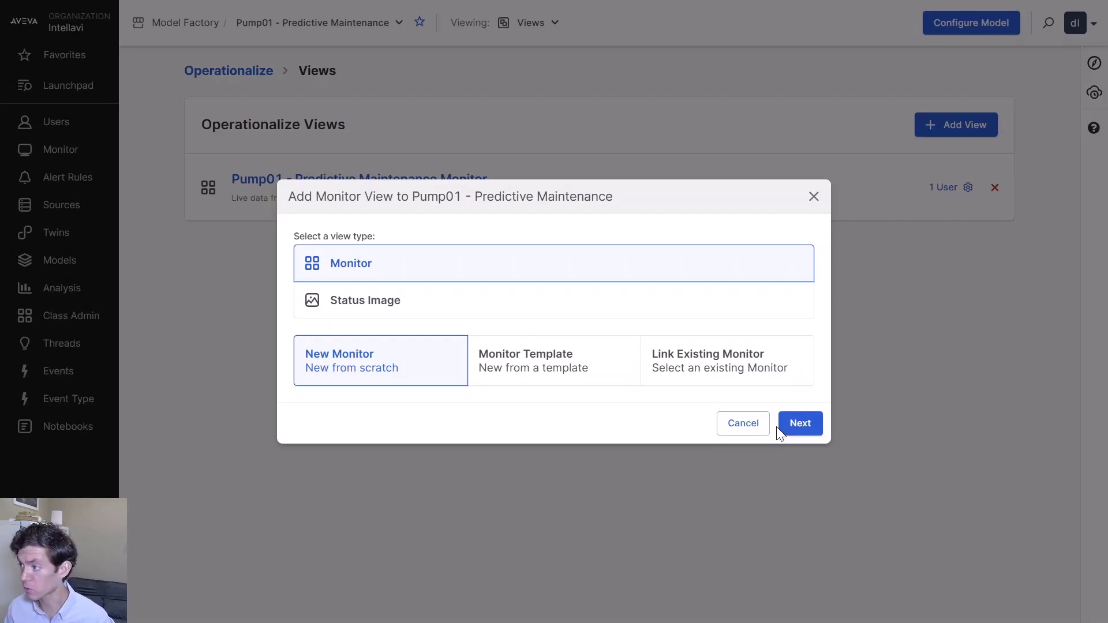
pyautogui.click(746, 427)
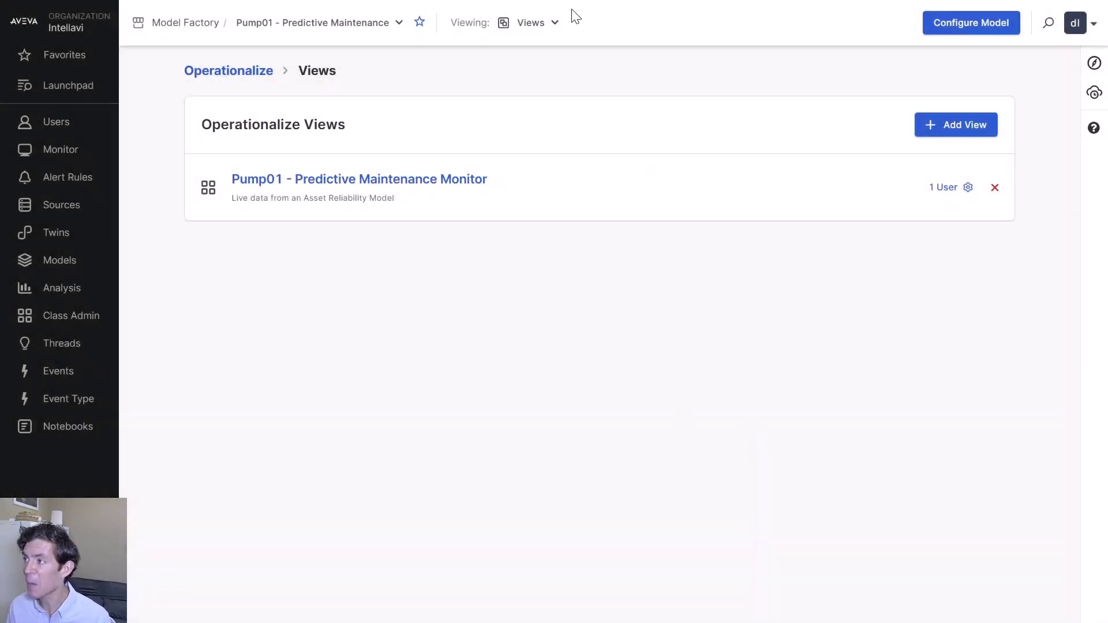
# Open the Triggers page, start a time trigger and inspect its Operation list, then discard it.
pyautogui.click(553, 22)
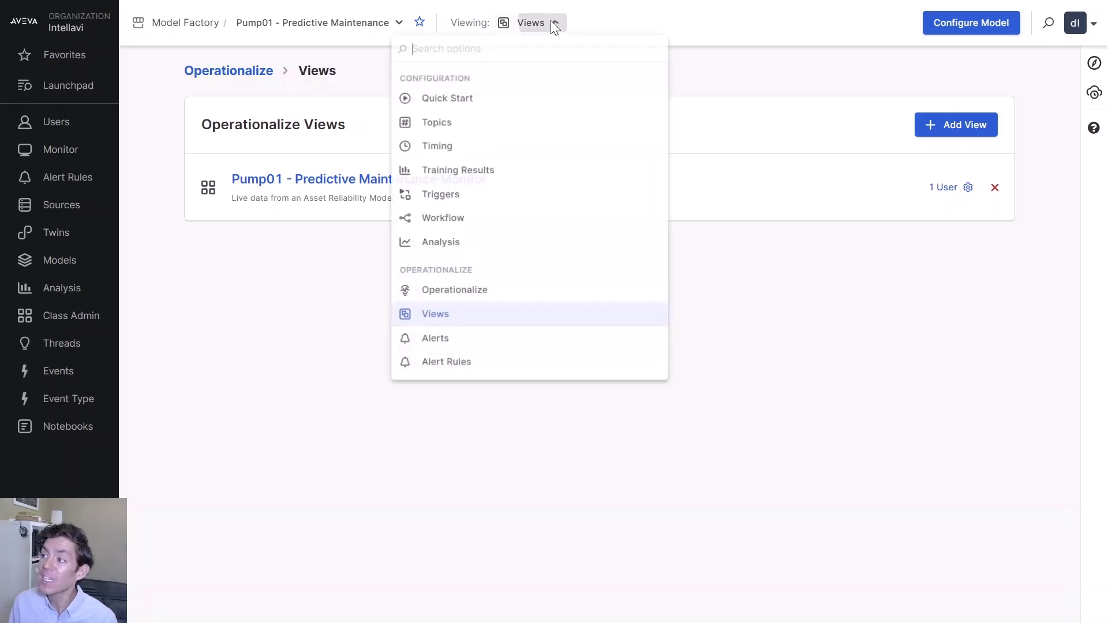
pyautogui.click(469, 197)
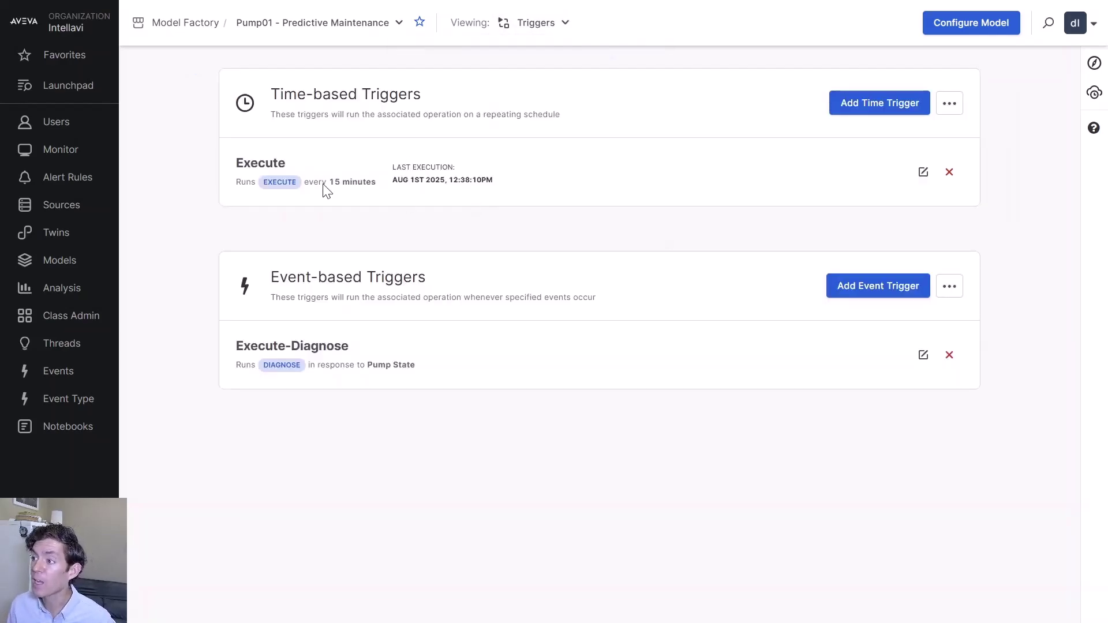
pyautogui.click(866, 109)
pyautogui.click(350, 242)
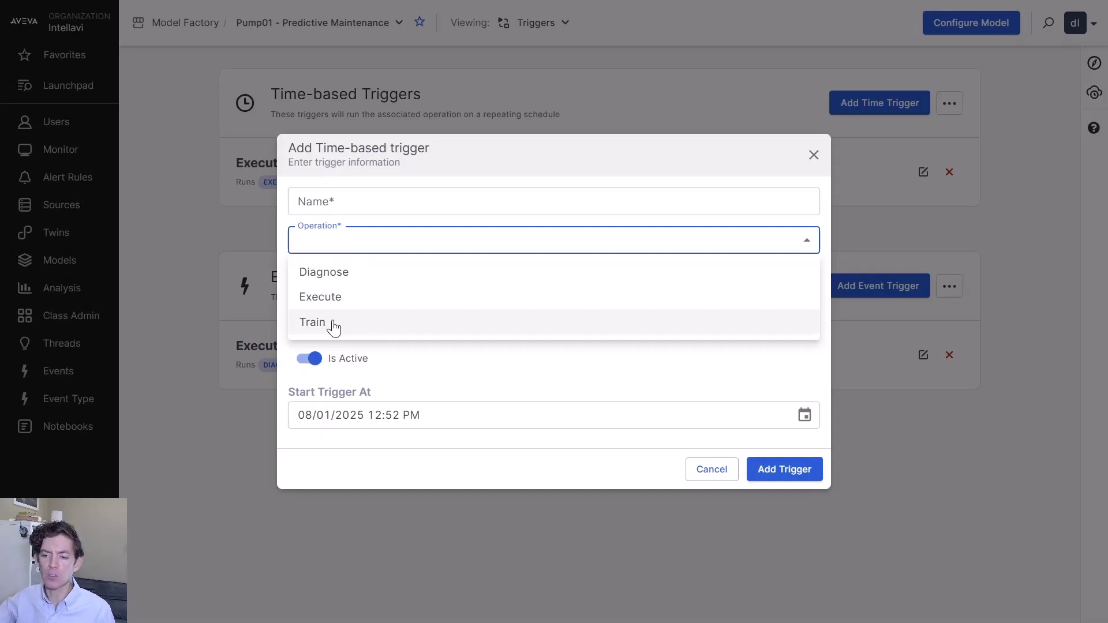
pyautogui.click(811, 151)
pyautogui.click(811, 153)
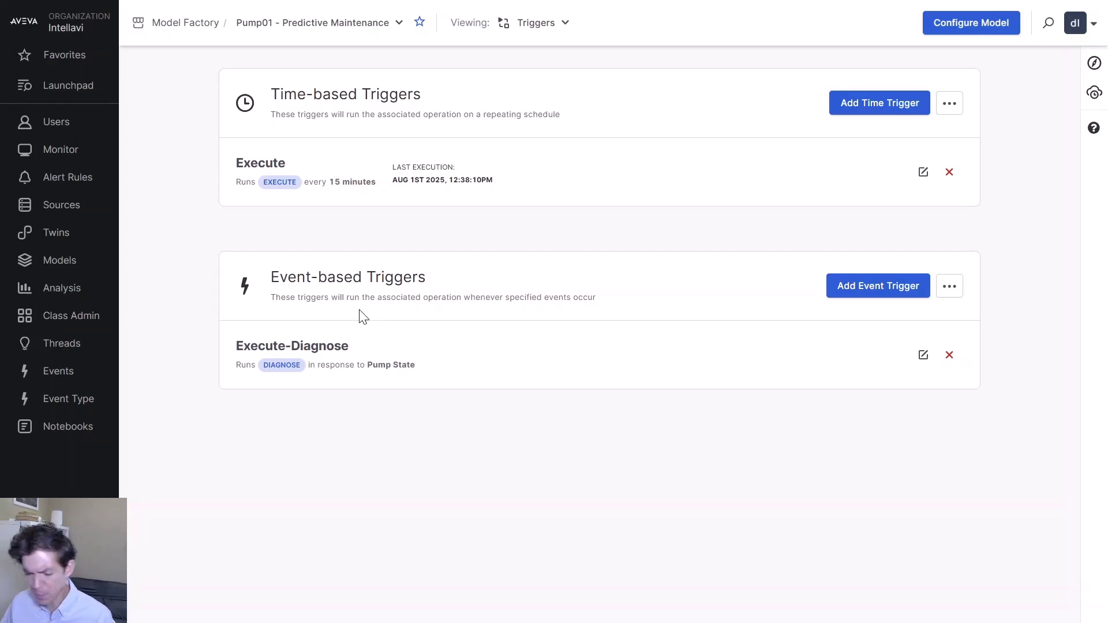
pyautogui.click(553, 24)
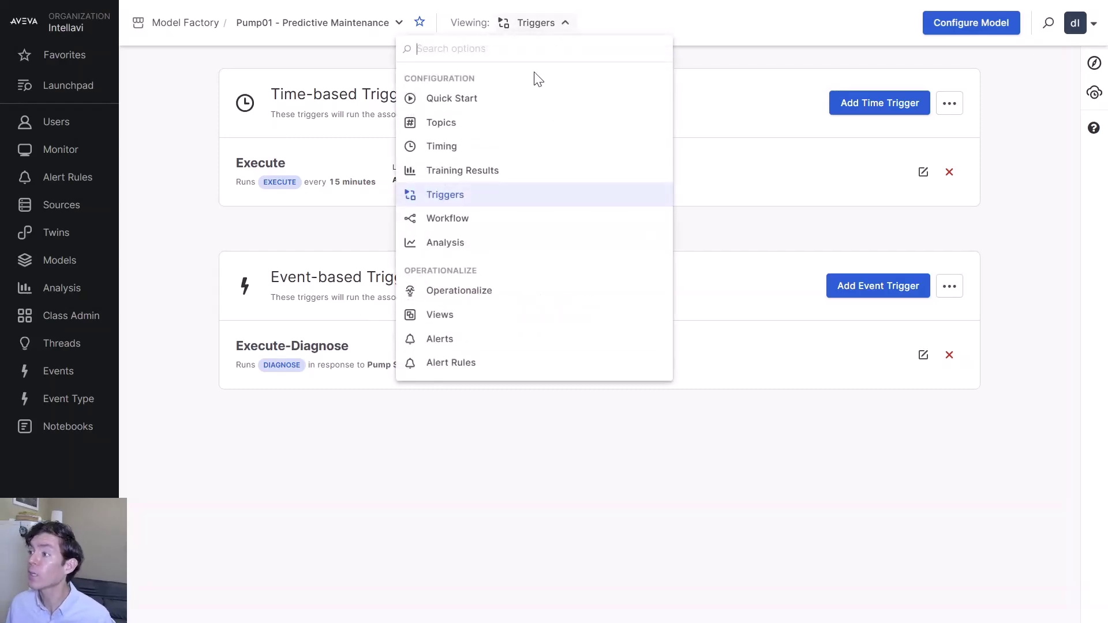
# Return to Quick Start and go to the model's Views page via the Viewing list.
pyautogui.click(510, 99)
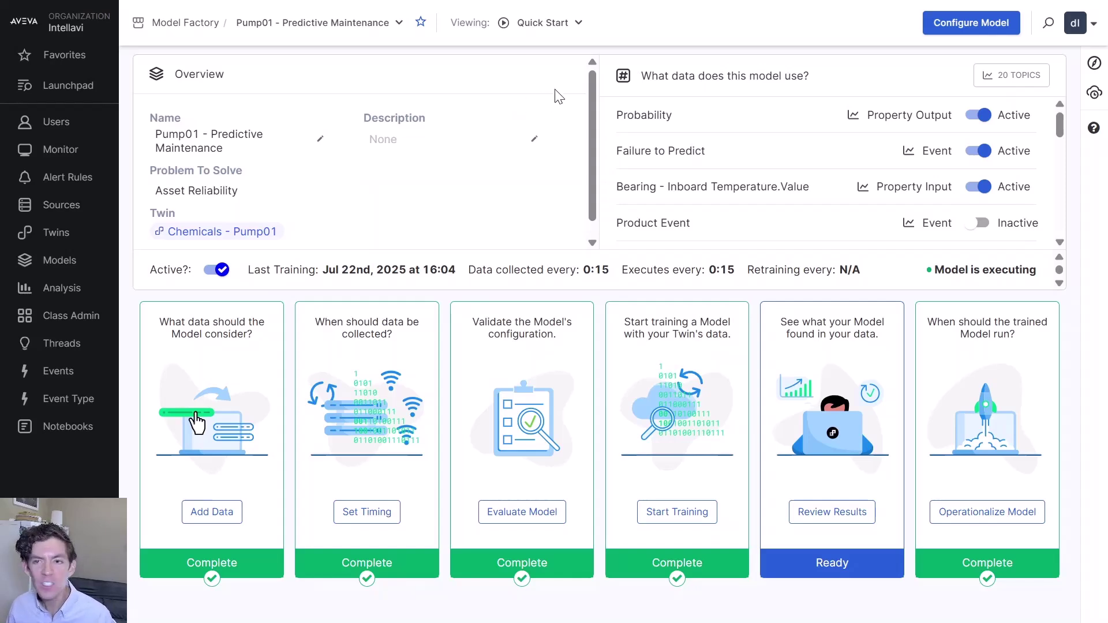
pyautogui.click(557, 33)
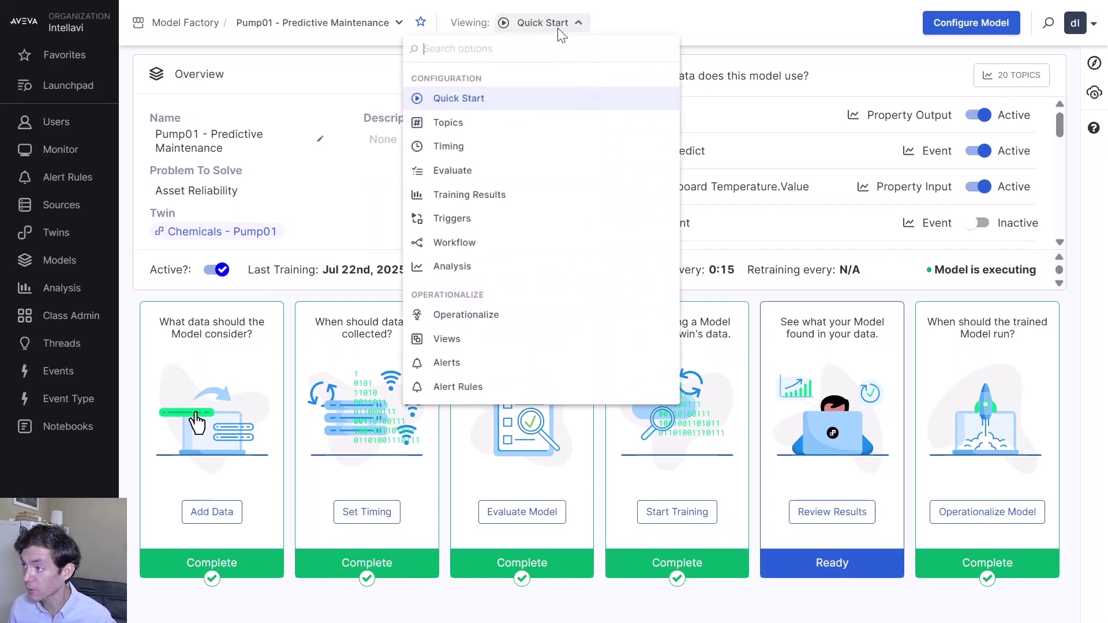
pyautogui.click(462, 345)
# Open the Pump01 - Predictive Maintenance Monitor and scroll through its charts down to Anomaly History and back.
pyautogui.click(404, 179)
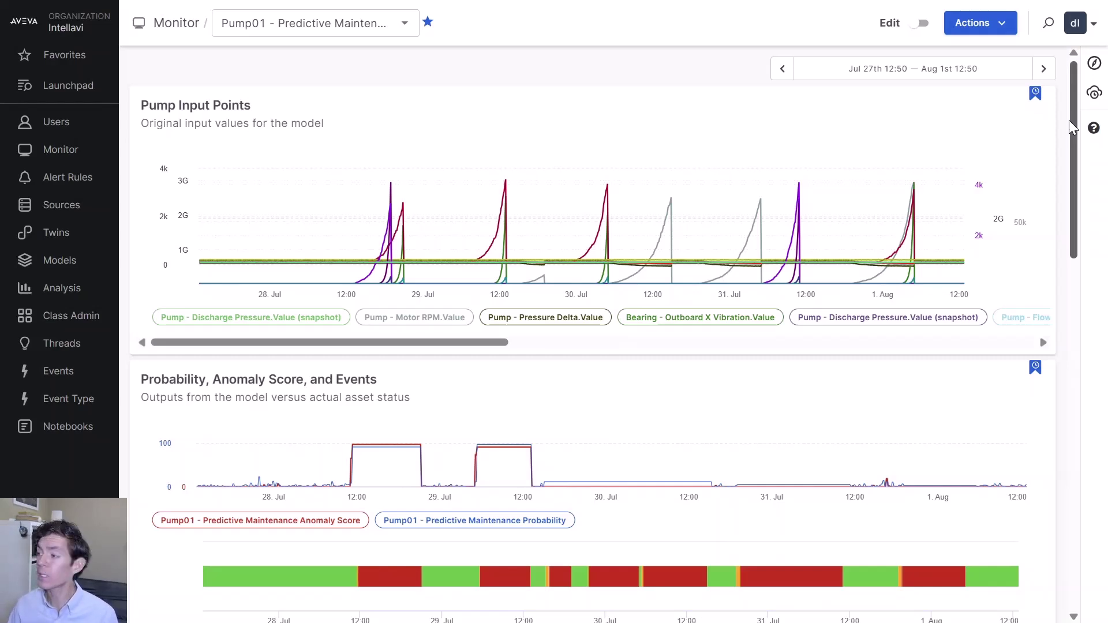
pyautogui.moveTo(1073, 121); pyautogui.dragTo(1075, 323)
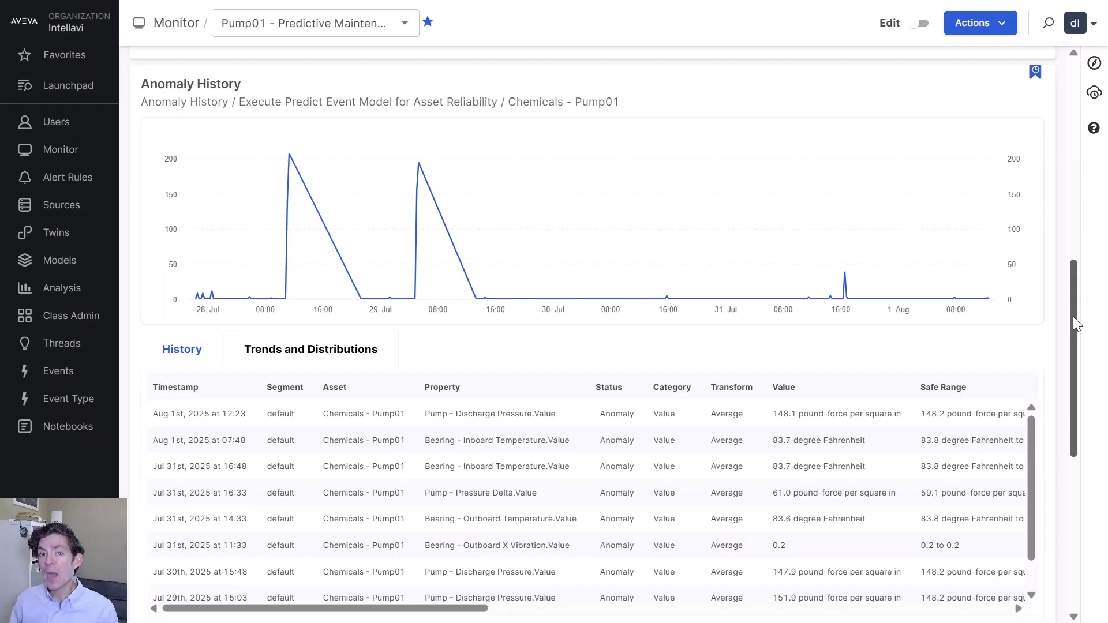
pyautogui.scroll(10, 1073, 295)
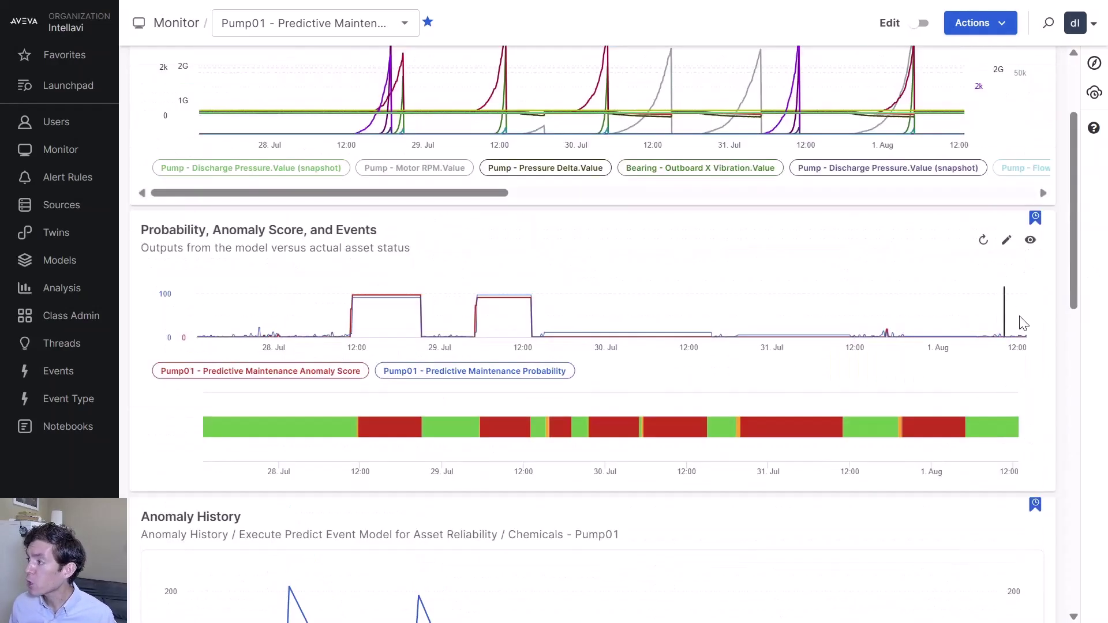